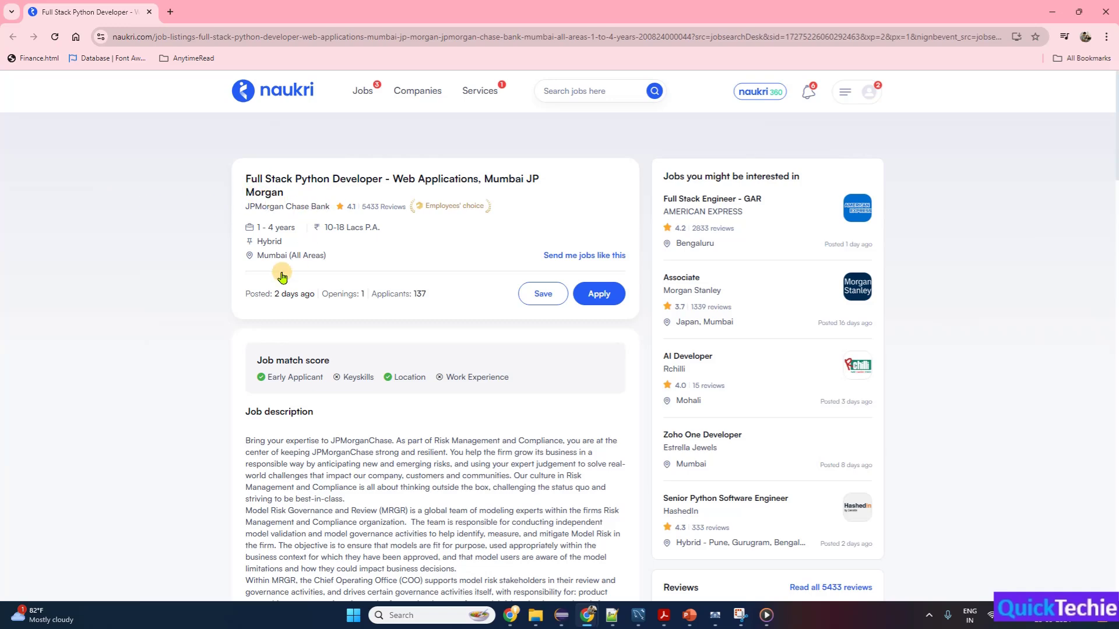
Scroll the Naukri JP Morgan job description down to Key Skills and back to the top.
{"action": "scroll", "coordinate": [295, 406], "scroll_direction": "down", "scroll_amount": 2}
{"action": "scroll", "coordinate": [259, 309], "scroll_direction": "down", "scroll_amount": 3}
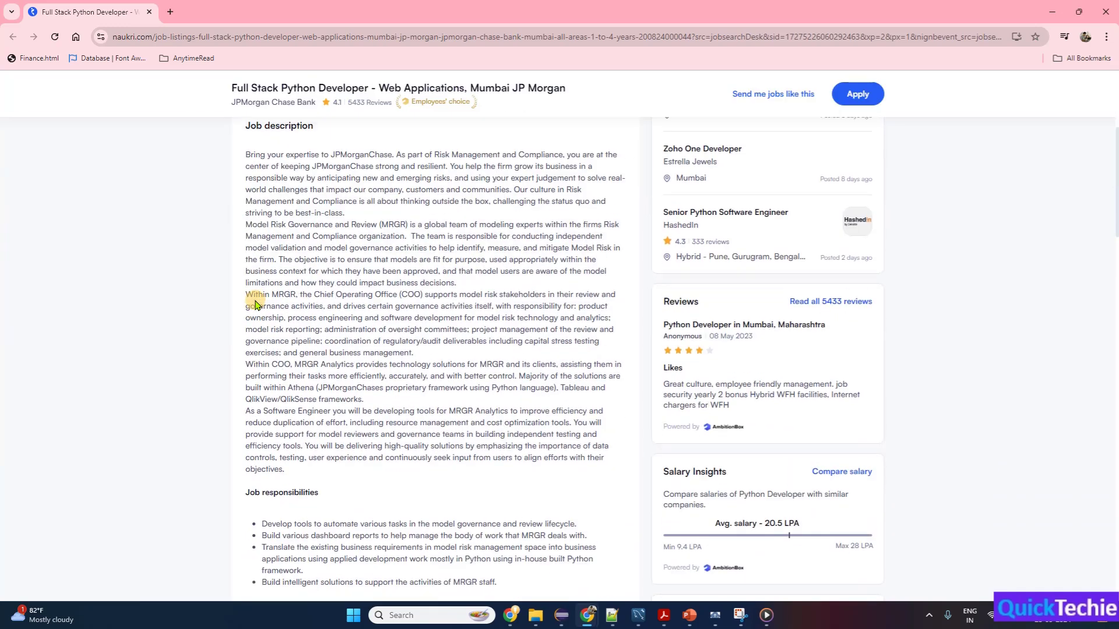
{"action": "scroll", "coordinate": [255, 304], "scroll_direction": "down", "scroll_amount": 12}
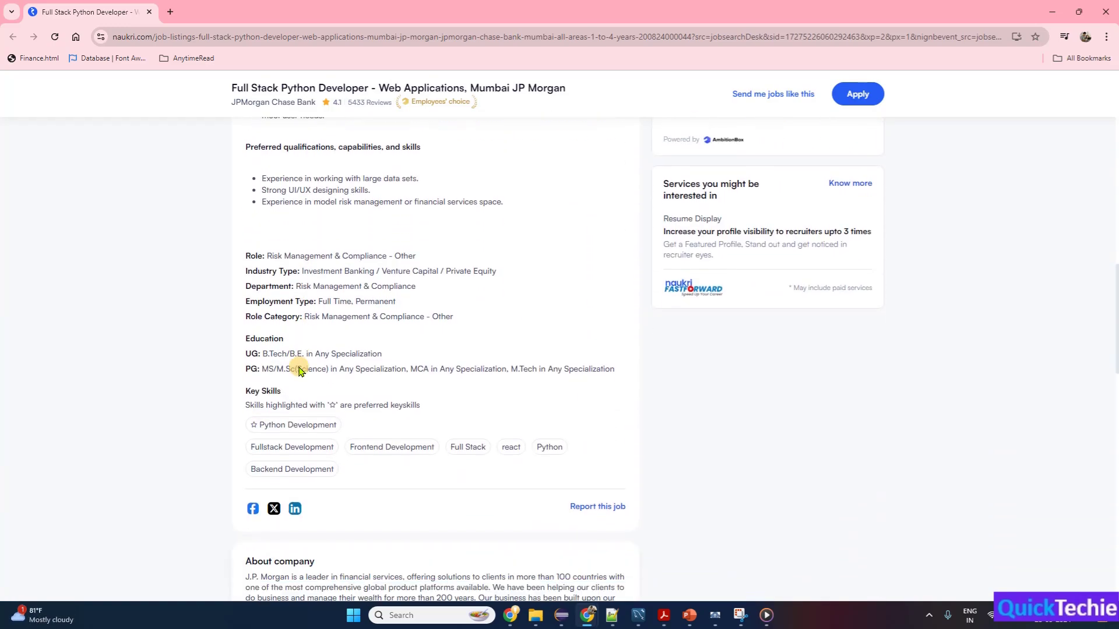
{"action": "scroll", "coordinate": [140, 338], "scroll_direction": "up", "scroll_amount": 8}
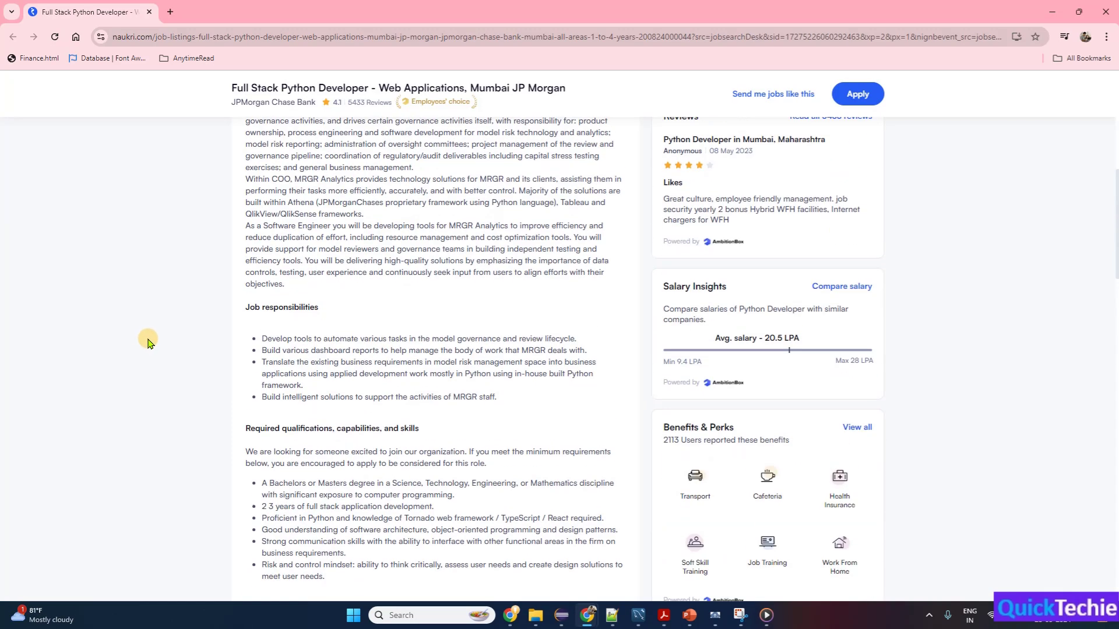
{"action": "scroll", "coordinate": [148, 342], "scroll_direction": "up", "scroll_amount": 8}
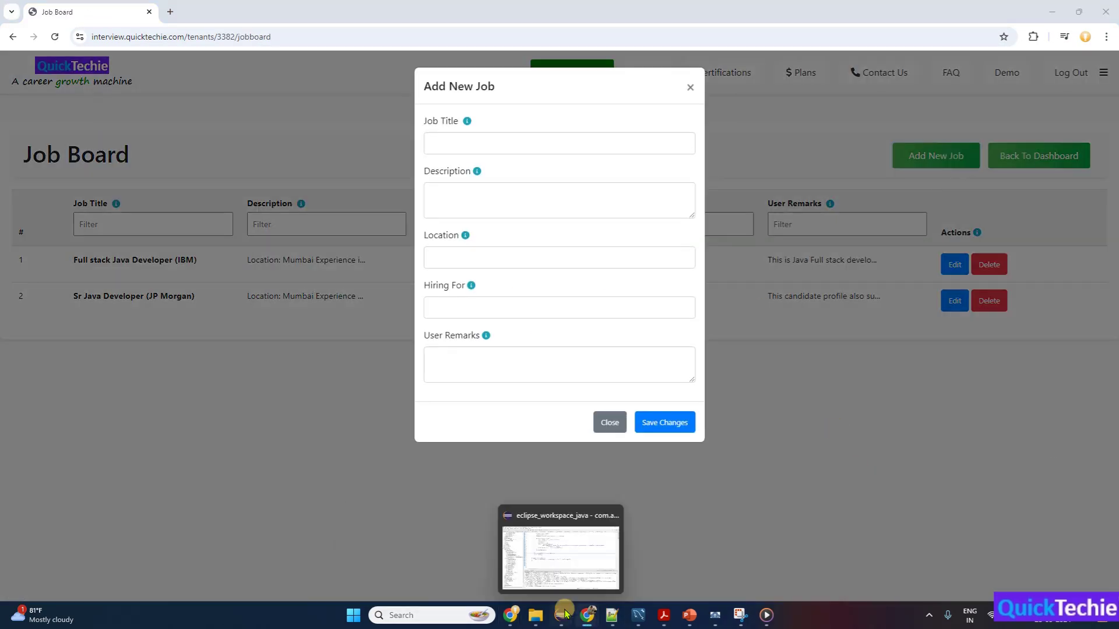
Copy the JP Morgan job description from Naukri into the Add New Job Description field.
{"action": "left_click", "coordinate": [574, 513]}
{"action": "key", "text": "alt+Tab"}
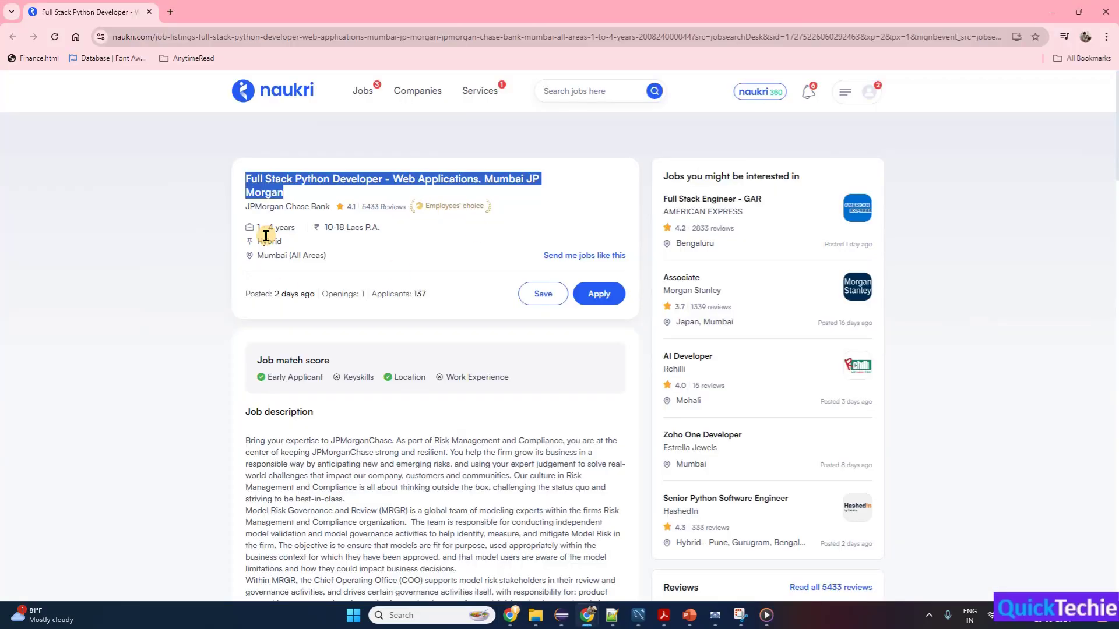
{"action": "scroll", "coordinate": [267, 230], "scroll_direction": "down", "scroll_amount": 2}
{"action": "left_click_drag", "start_coordinate": [245, 352], "coordinate": [612, 362]}
{"action": "scroll", "coordinate": [387, 417], "scroll_direction": "down", "scroll_amount": 4}
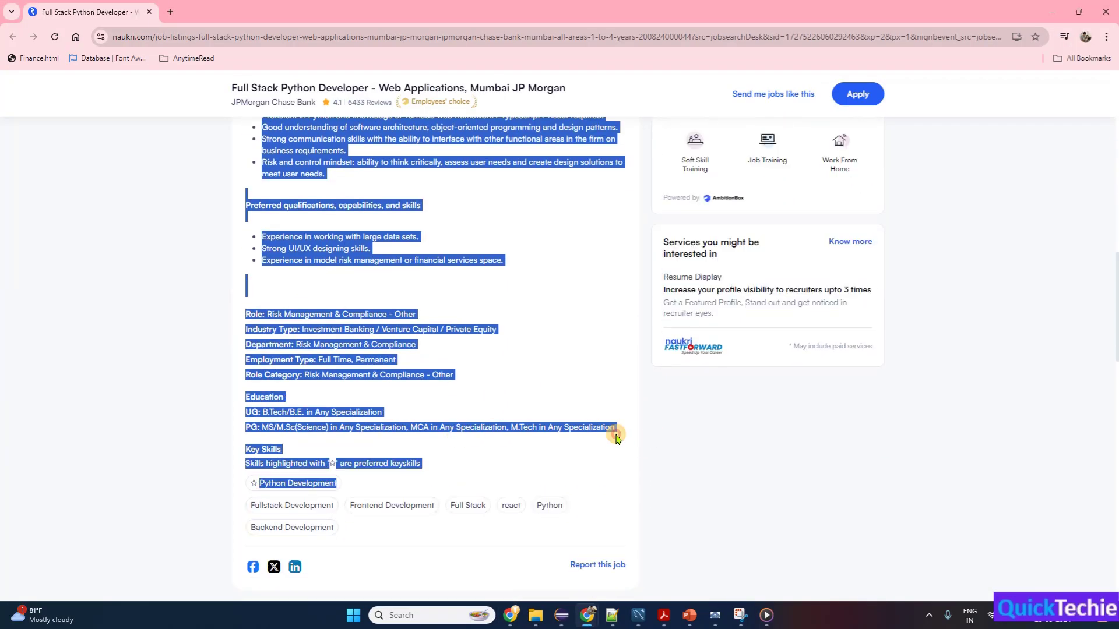
{"action": "key", "text": "ctrl+c"}
{"action": "key", "text": "alt+Tab"}
{"action": "left_click", "coordinate": [492, 199]}
{"action": "key", "text": "ctrl+v"}
Tidy the pasted skills into a single comma-separated line, removing the Skills note.
{"action": "scroll", "coordinate": [495, 440], "scroll_direction": "down", "scroll_amount": 3}
{"action": "left_click_drag", "start_coordinate": [616, 309], "coordinate": [429, 309]}
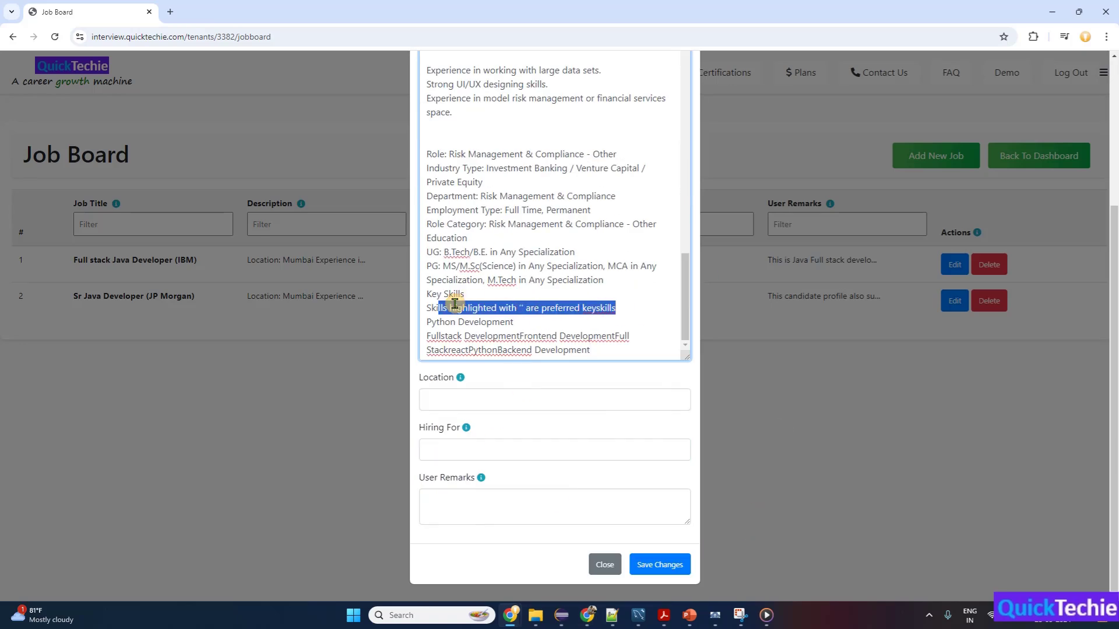
{"action": "key", "text": "BackSpace"}
{"action": "key", "text": "Down"}
{"action": "key", "text": "End"}
{"action": "key", "text": "Delete"}
{"action": "type", "text": ", ,"}
{"action": "key", "text": "ctrl+Right"}
{"action": "key", "text": "Right"}
{"action": "key", "text": "Right"}
{"action": "key", "text": "Right"}
{"action": "key", "text": "Right"}
{"action": "key", "text": "Right"}
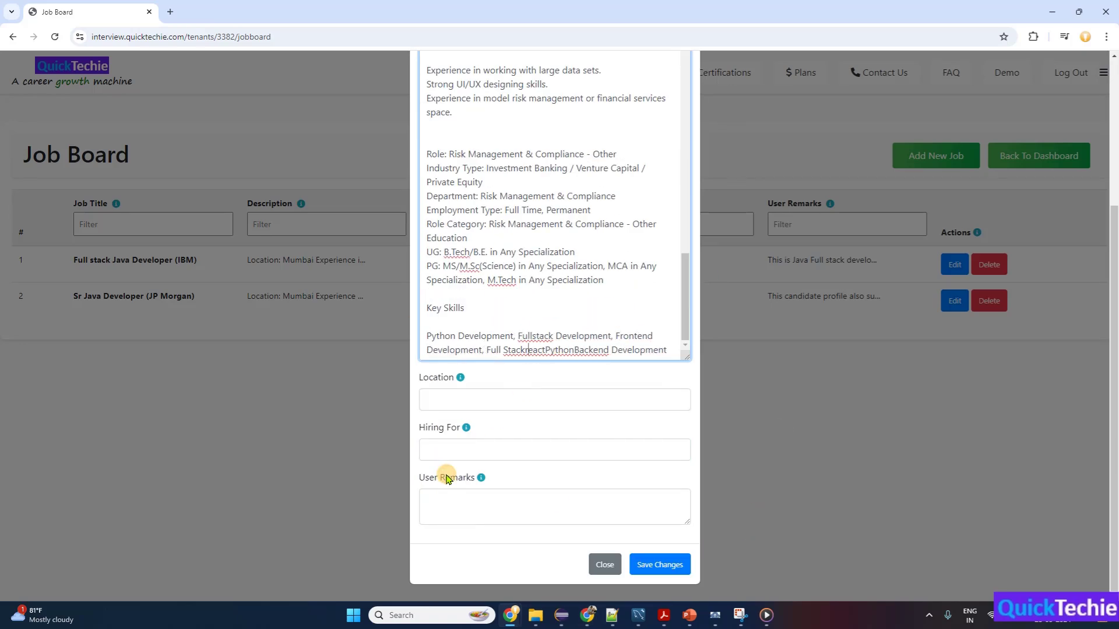
{"action": "type", "text": ","}
Set Location to Mumbai, Hiring For to JP Morgan and User Remarks to NA.
{"action": "left_click", "coordinate": [449, 400]}
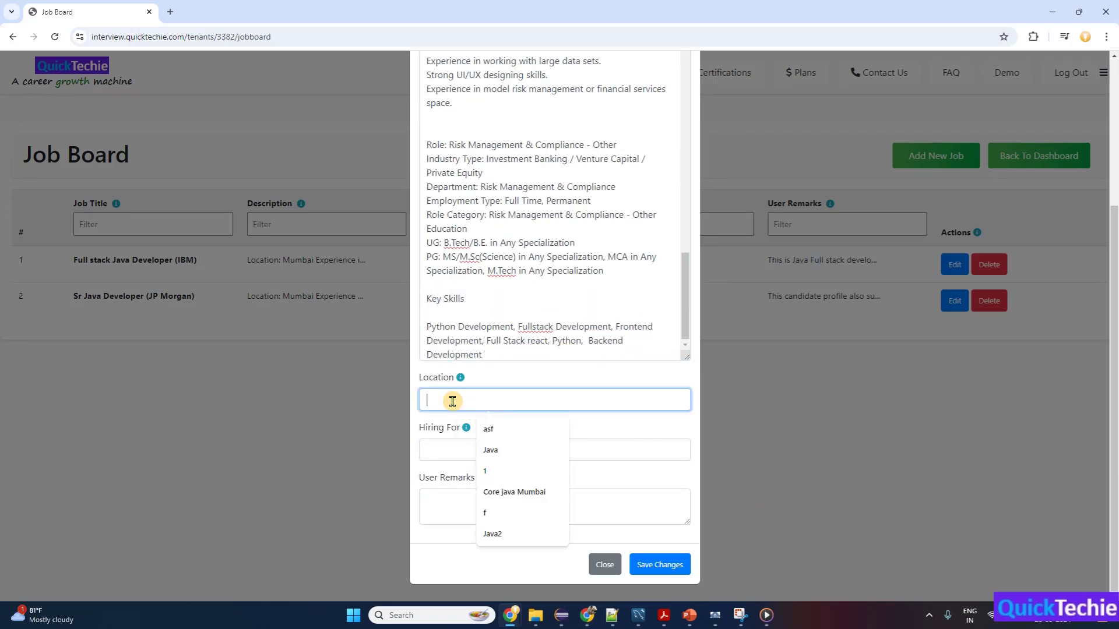
{"action": "type", "text": "Mumbai"}
{"action": "key", "text": "Tab"}
{"action": "type", "text": "JP Morgan"}
{"action": "key", "text": "Tab"}
{"action": "type", "text": "NA"}
Save the job, screen the candidate against it and open the screening report.
{"action": "left_click", "coordinate": [660, 565]}
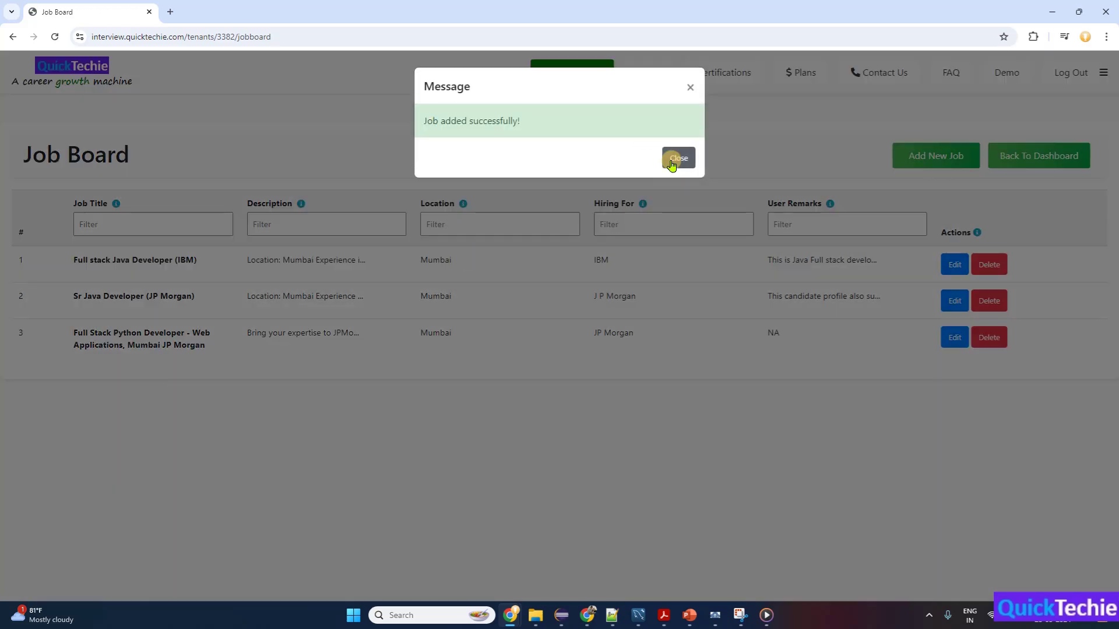
{"action": "left_click", "coordinate": [674, 155]}
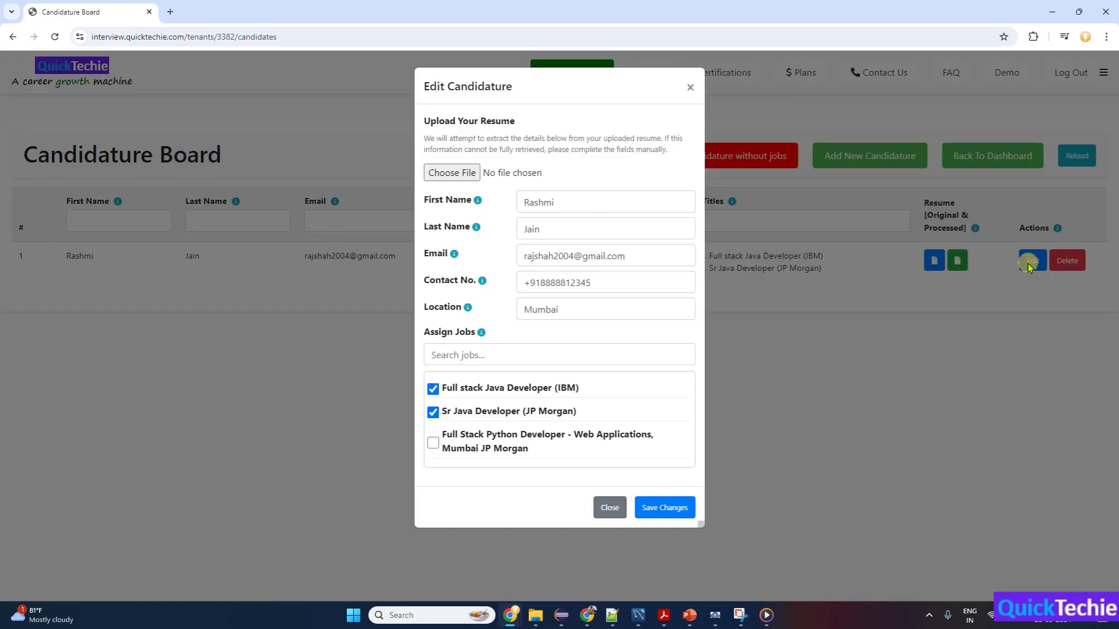
{"action": "left_click", "coordinate": [664, 510]}
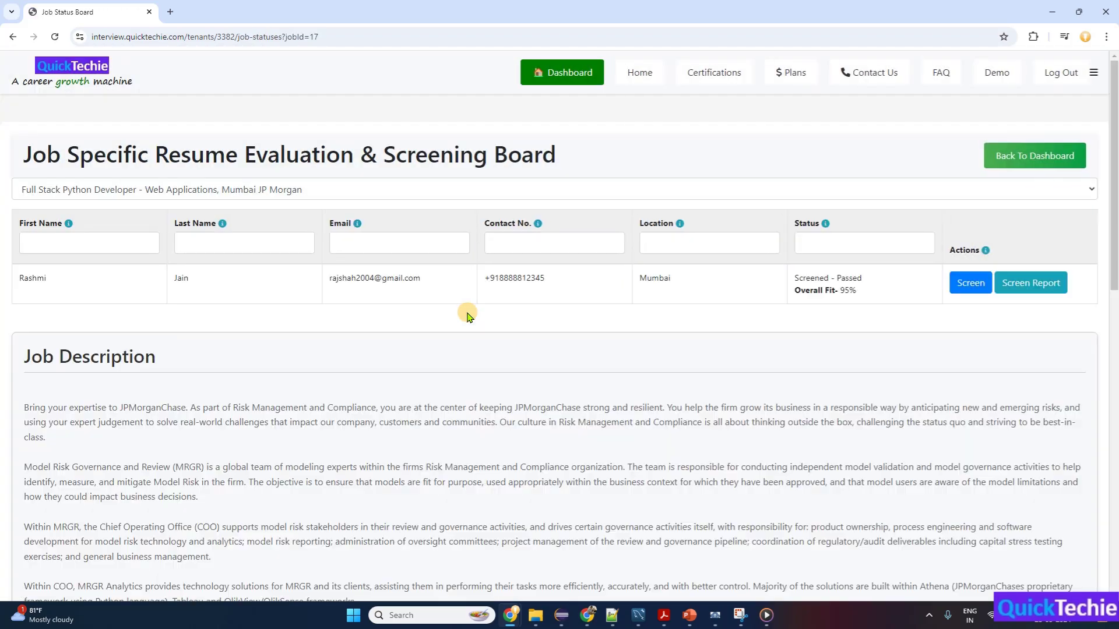
{"action": "left_click", "coordinate": [1021, 285]}
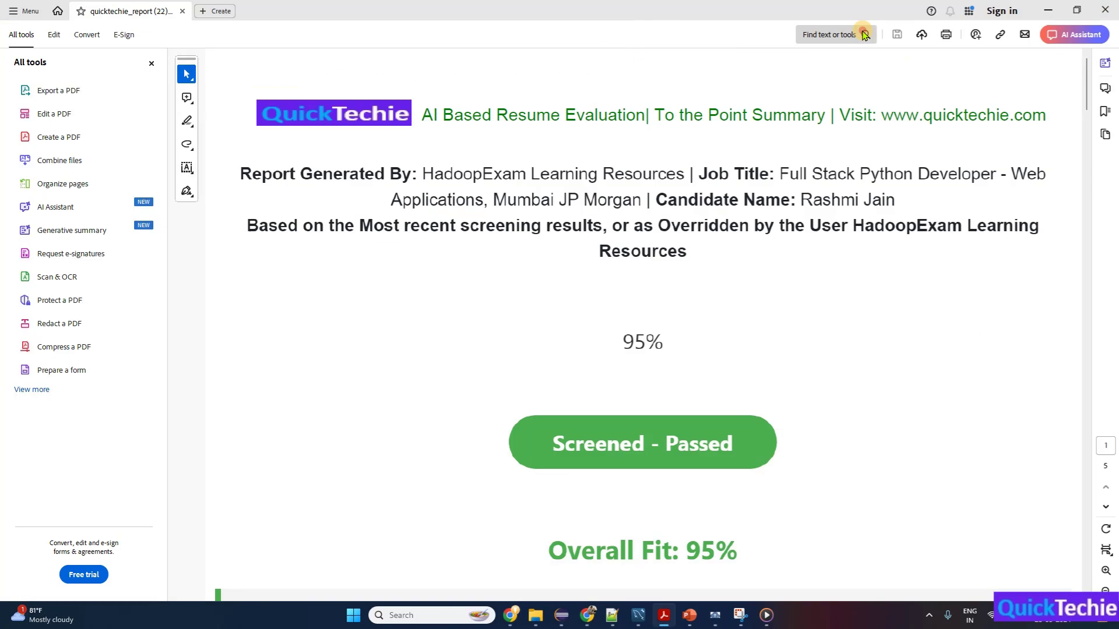
Scroll through the screening report PDF: 95% fit, missing Tornado, TypeScript and React.
{"action": "scroll", "coordinate": [533, 257], "scroll_direction": "down", "scroll_amount": 10}
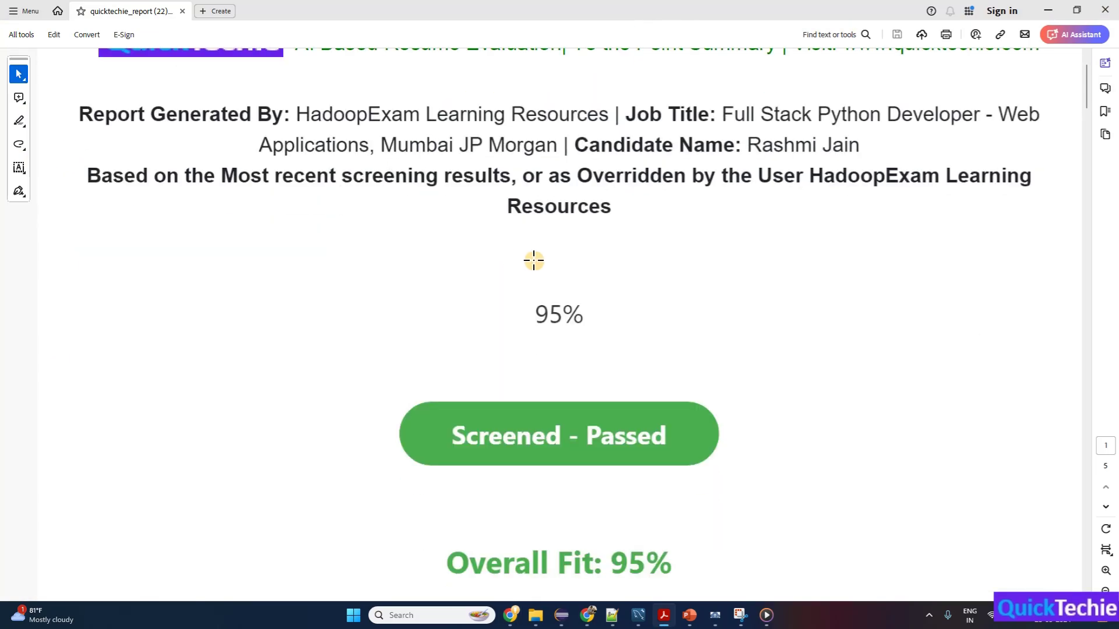
{"action": "scroll", "coordinate": [392, 309], "scroll_direction": "down", "scroll_amount": 15}
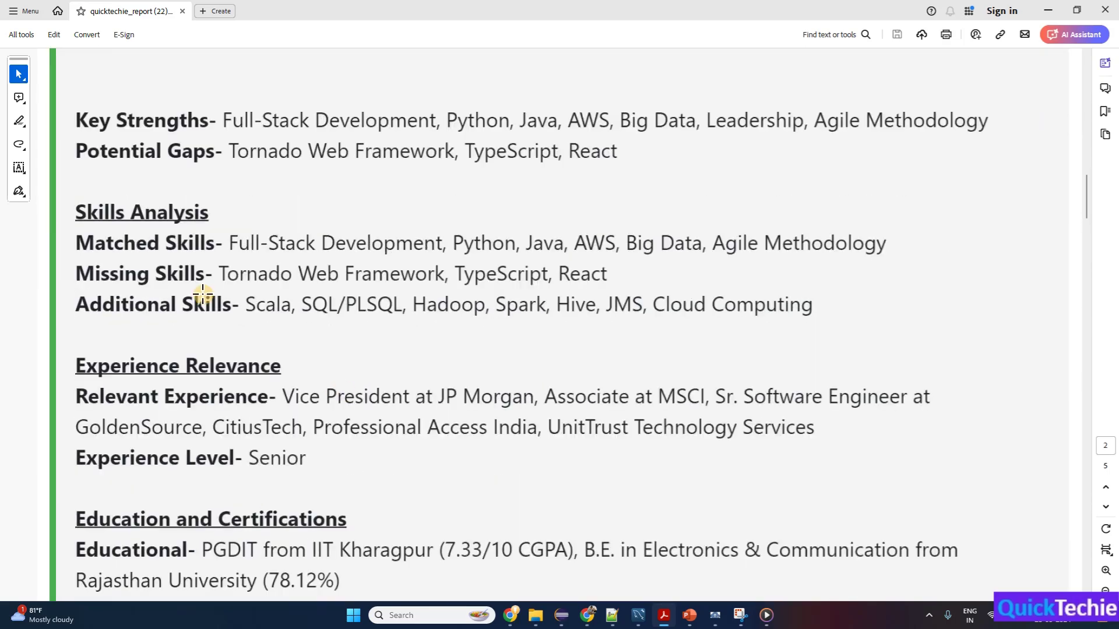
{"action": "scroll", "coordinate": [328, 336], "scroll_direction": "down", "scroll_amount": 20}
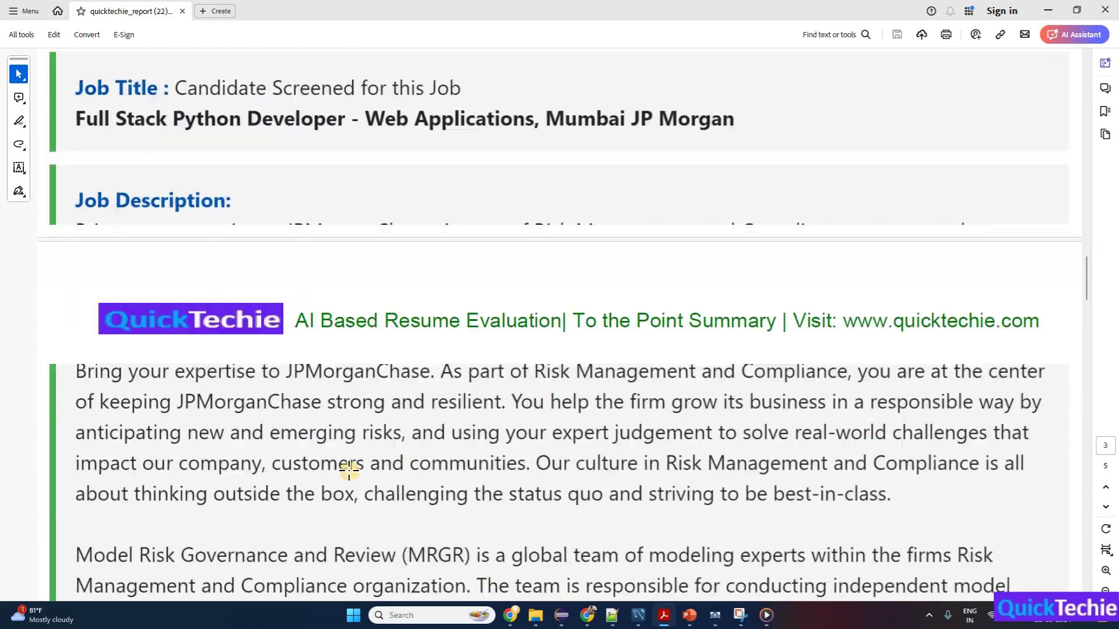
{"action": "scroll", "coordinate": [377, 466], "scroll_direction": "down", "scroll_amount": 10}
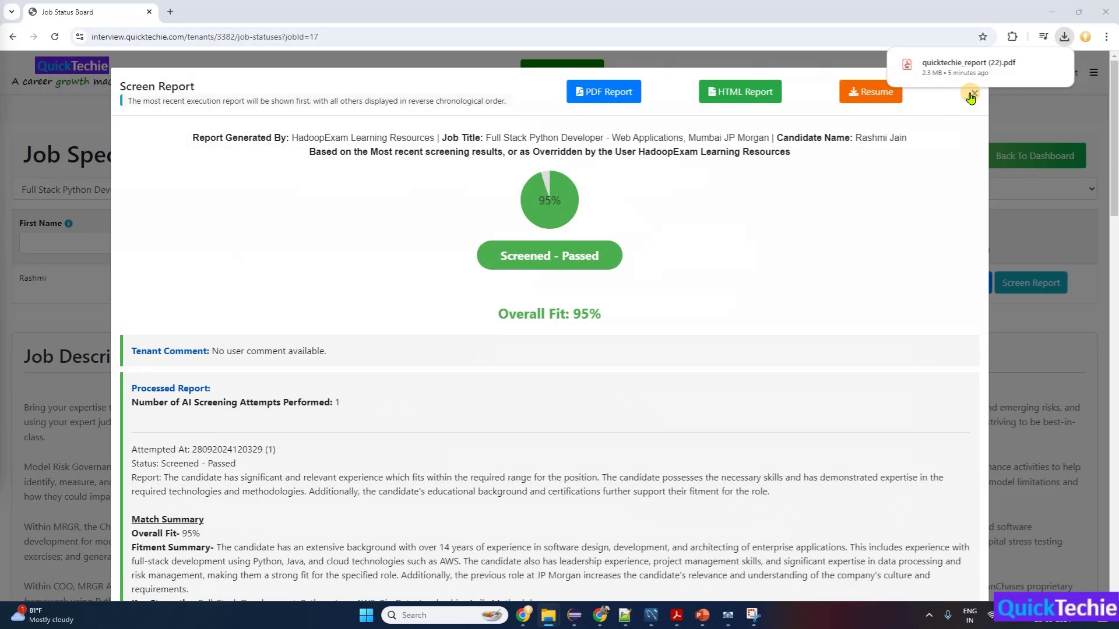
Go to Interview Central & Operations Hub and select the Full Stack Python Developer JP Morgan job.
{"action": "left_click", "coordinate": [972, 95]}
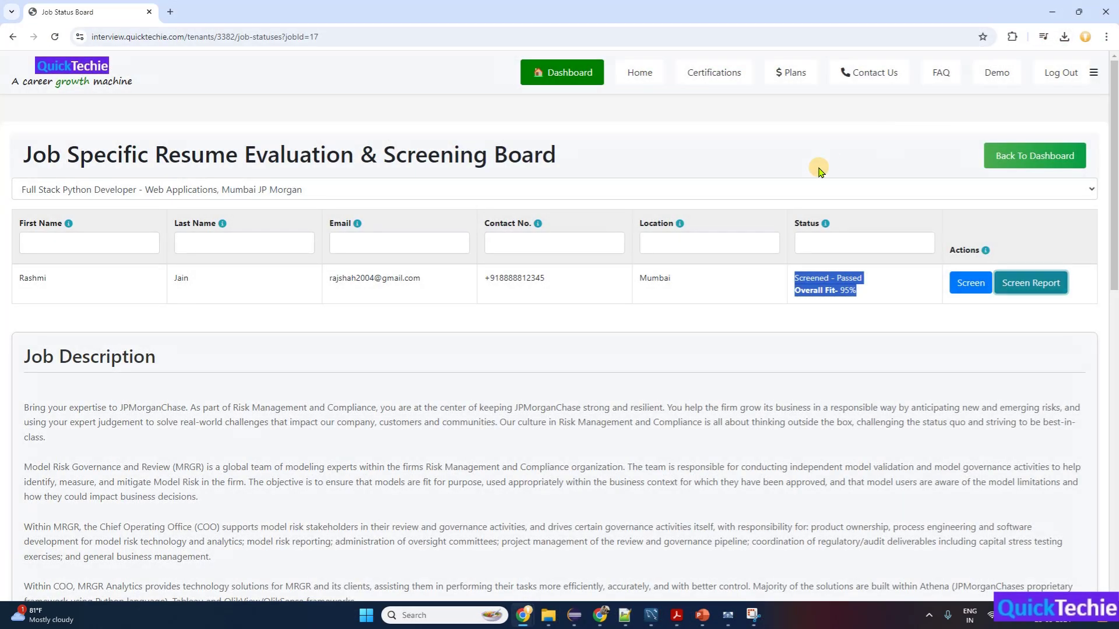
{"action": "left_click", "coordinate": [569, 74]}
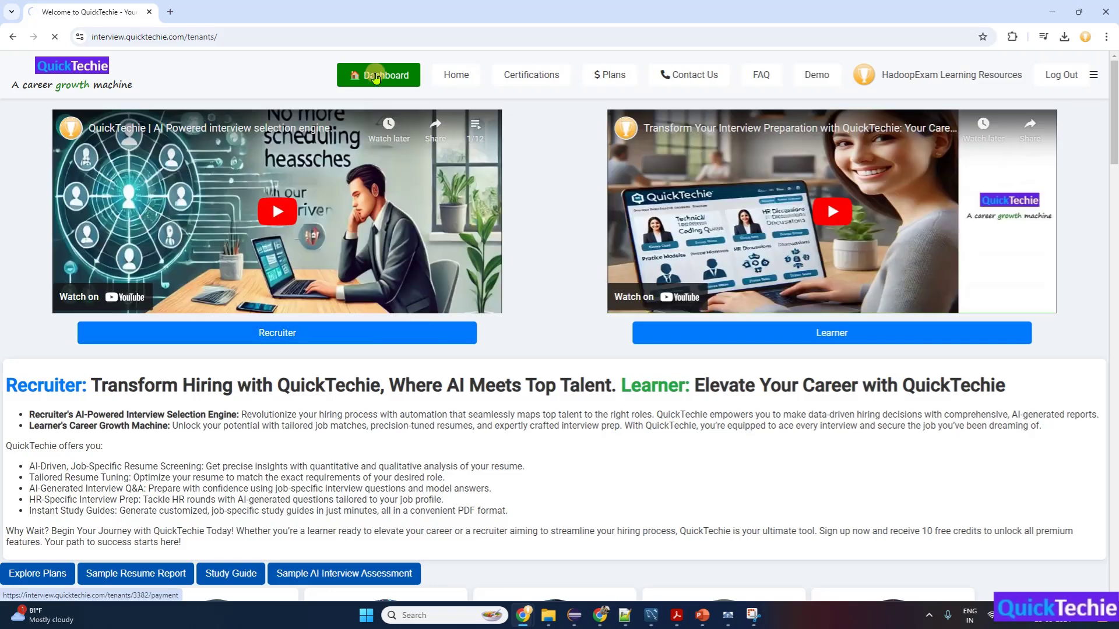
{"action": "left_click", "coordinate": [376, 78]}
{"action": "scroll", "coordinate": [327, 447], "scroll_direction": "down", "scroll_amount": 3}
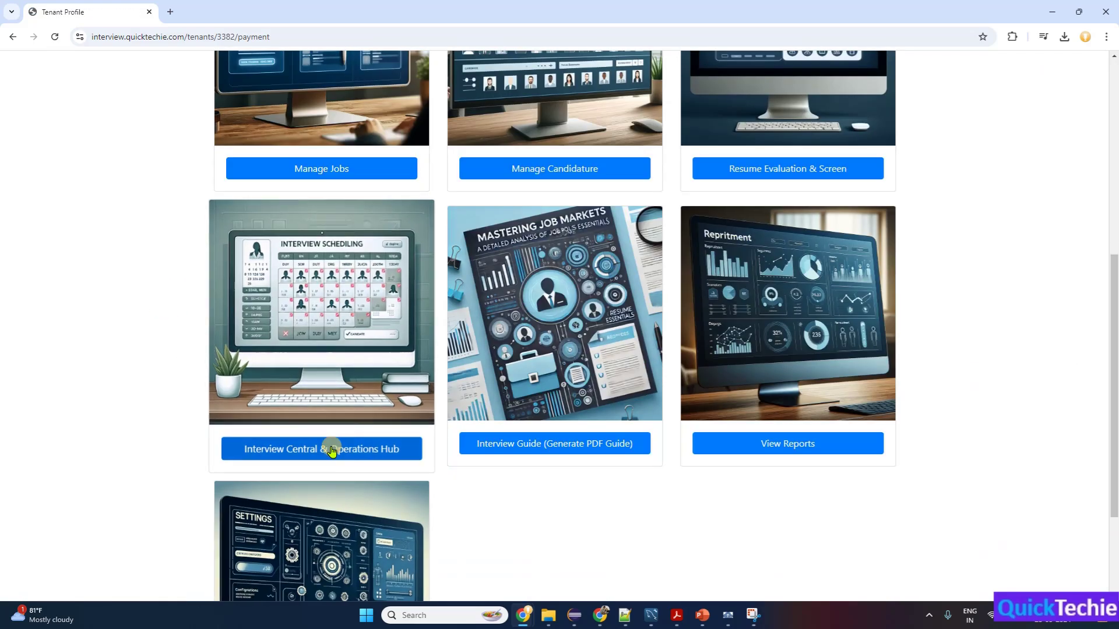
{"action": "left_click", "coordinate": [327, 447]}
{"action": "left_click", "coordinate": [142, 189]}
{"action": "left_click", "coordinate": [111, 258]}
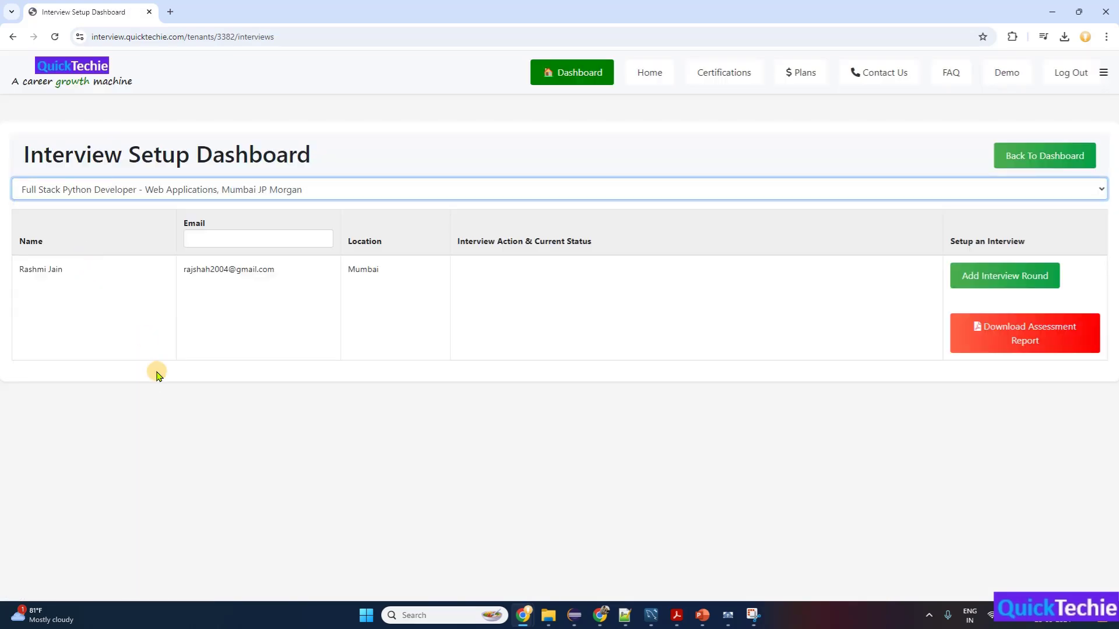
Add and save a First-round AI Interview, then launch it for the candidate.
{"action": "left_click", "coordinate": [1005, 278]}
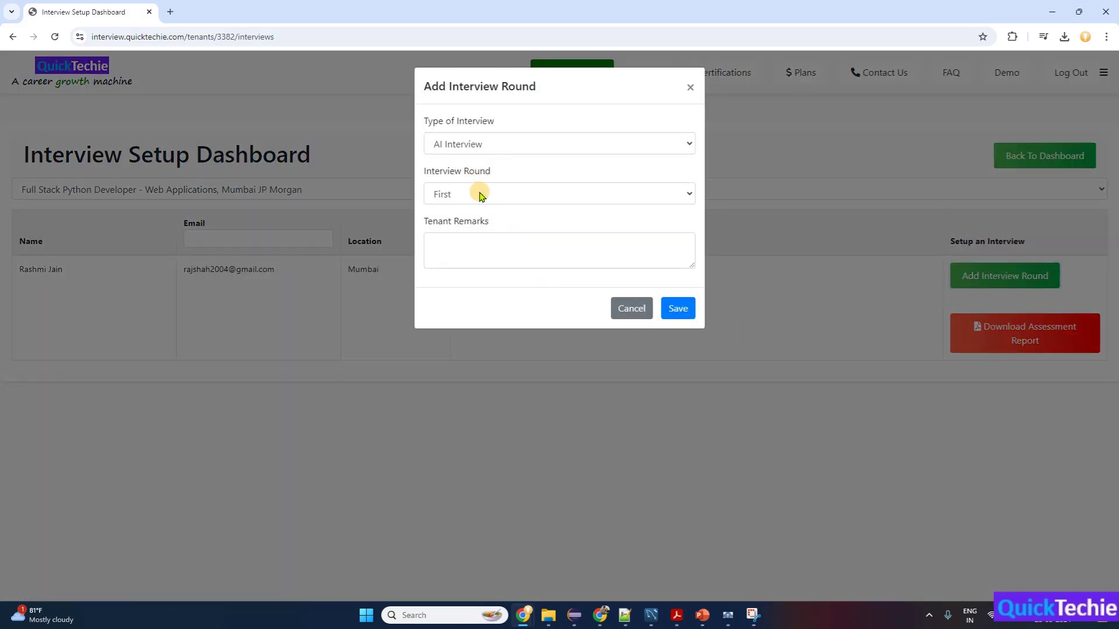
{"action": "left_click", "coordinate": [683, 308]}
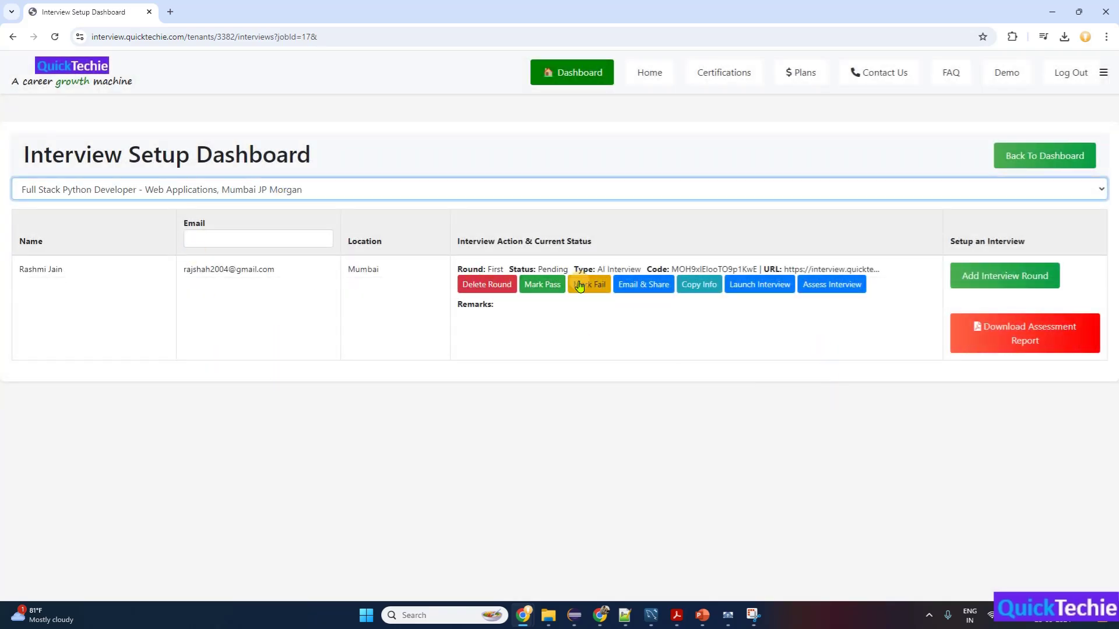
{"action": "left_click", "coordinate": [756, 291]}
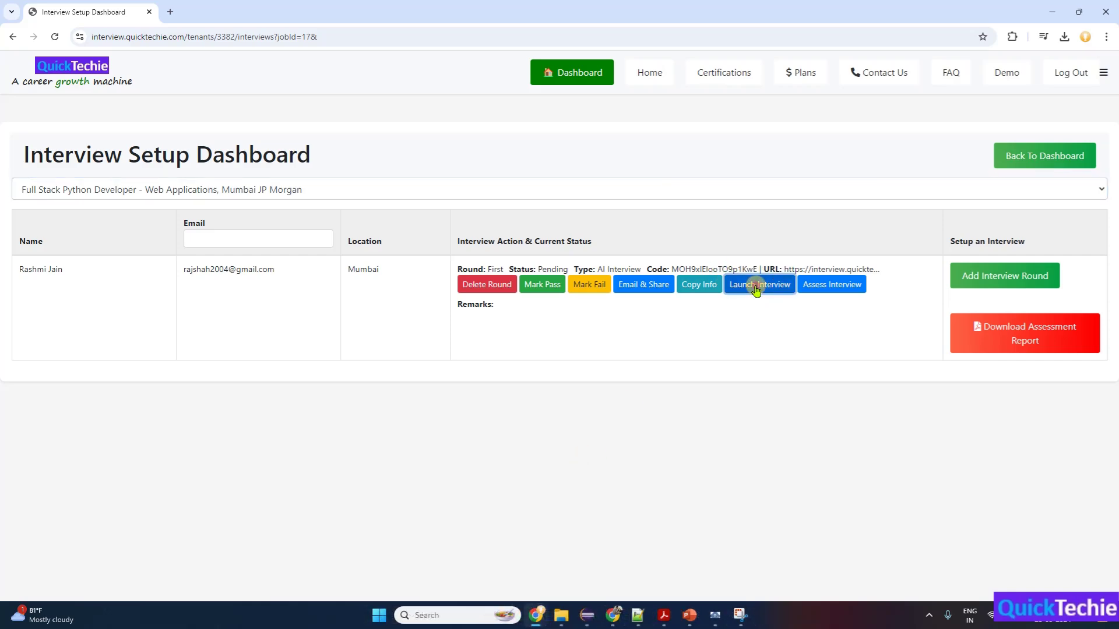
Confirm the launch, start the session with camera access, and get the model risk governance question.
{"action": "left_click", "coordinate": [670, 181]}
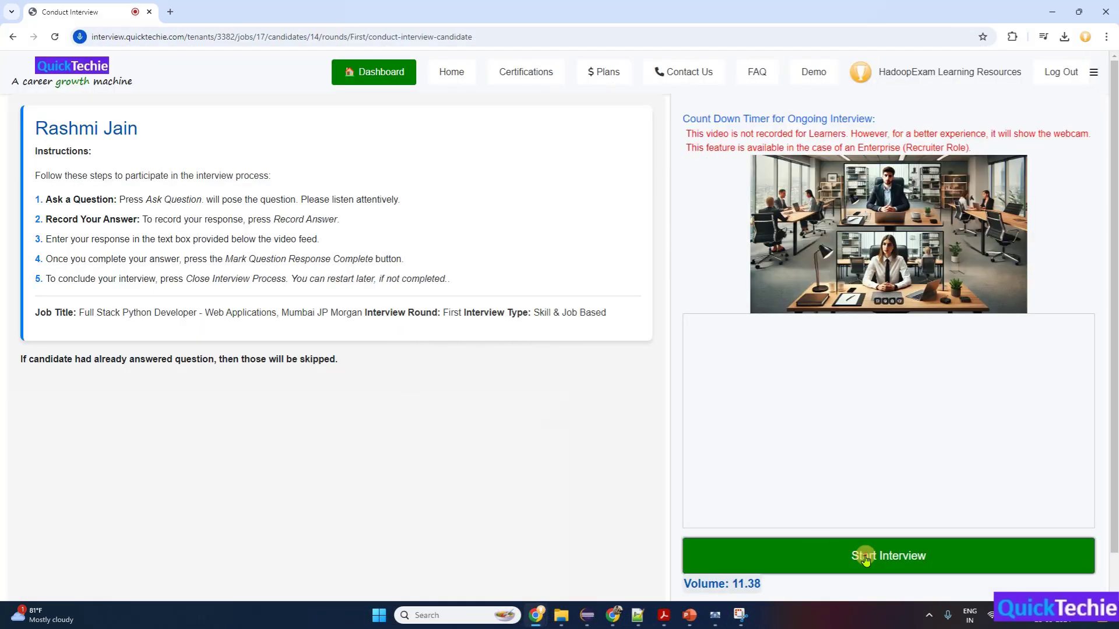
{"action": "left_click", "coordinate": [865, 558]}
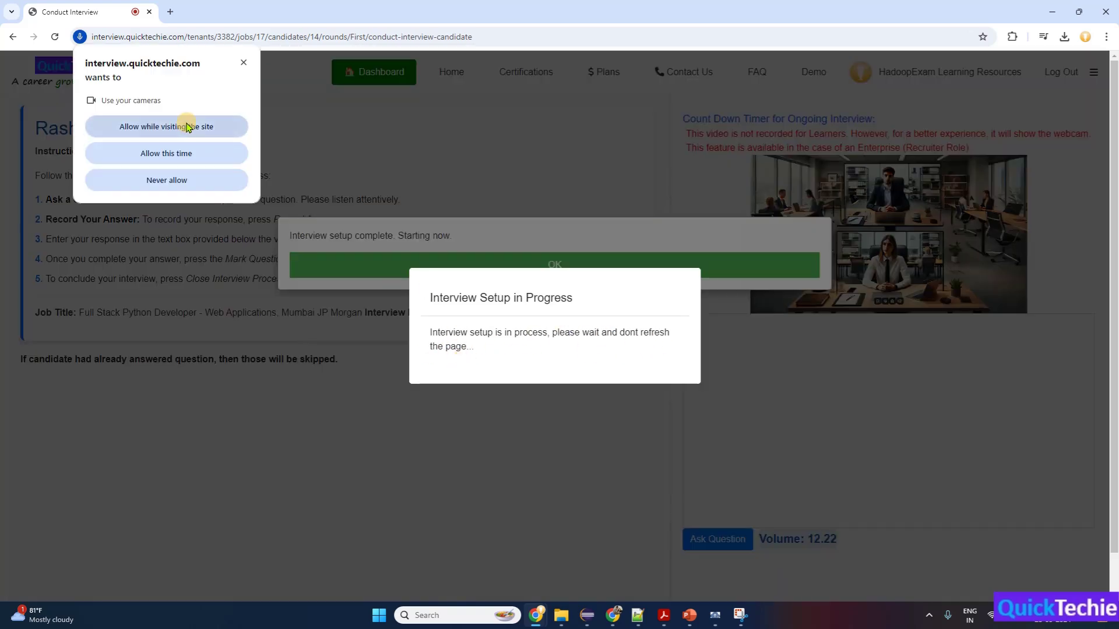
{"action": "left_click", "coordinate": [186, 126]}
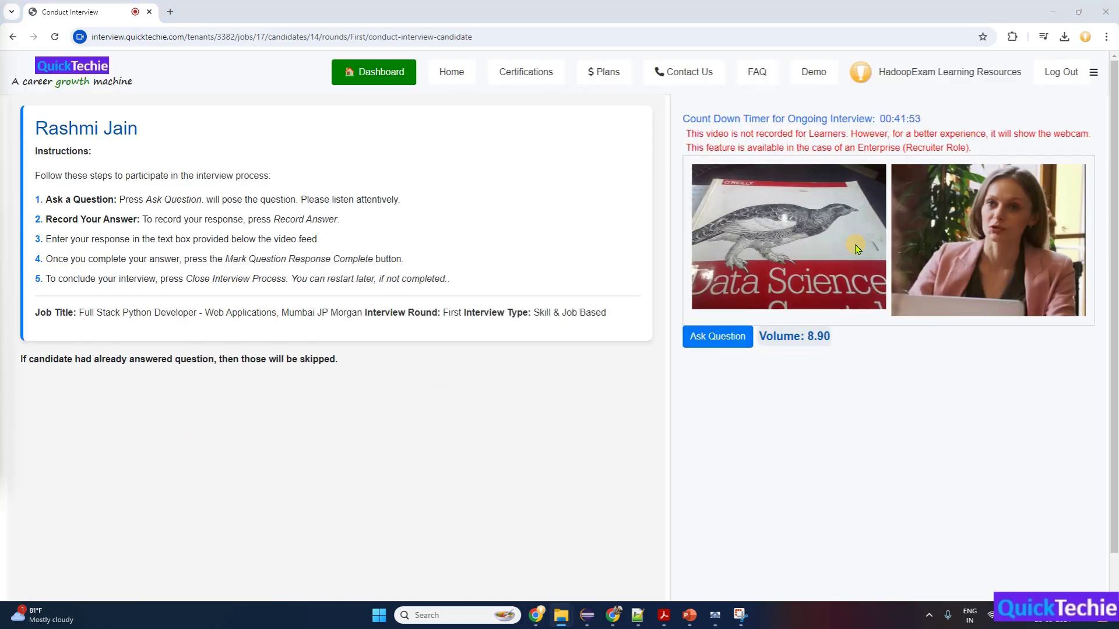
{"action": "left_click", "coordinate": [717, 337]}
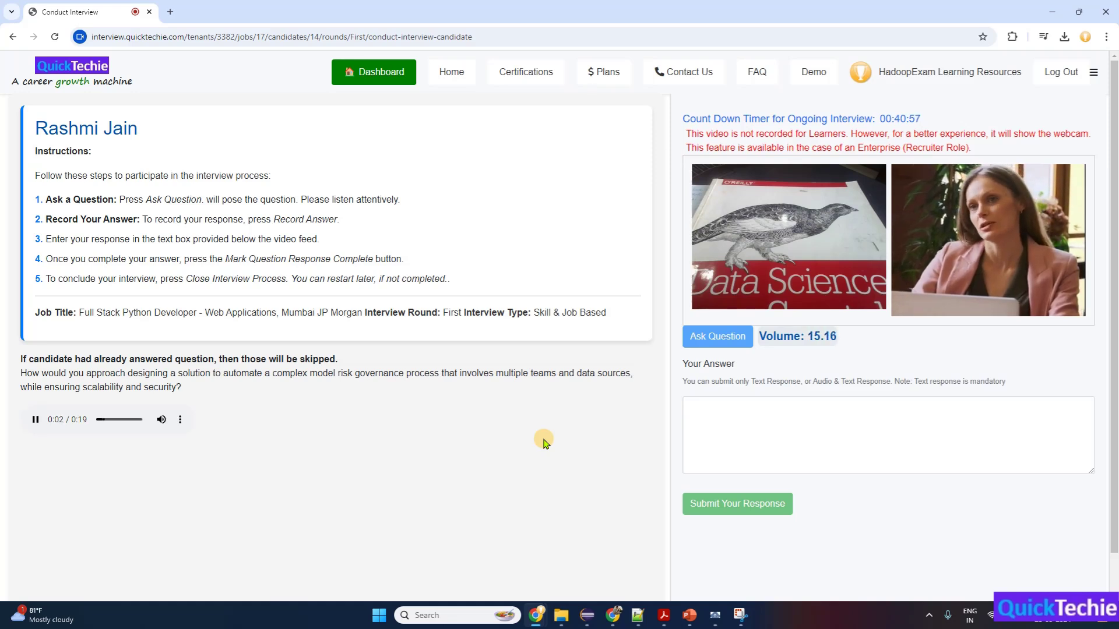
{"action": "left_click_drag", "start_coordinate": [40, 373], "coordinate": [348, 369]}
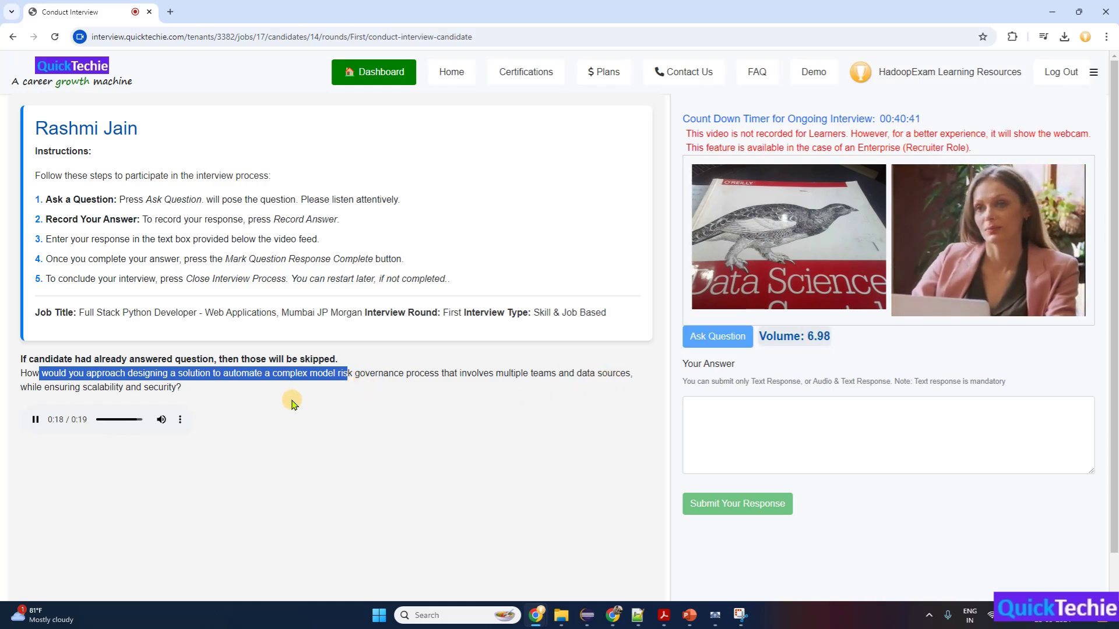
Type an answer on designing an automated, scalable, secure model risk governance solution.
{"action": "type", "text": "to design an automa"}
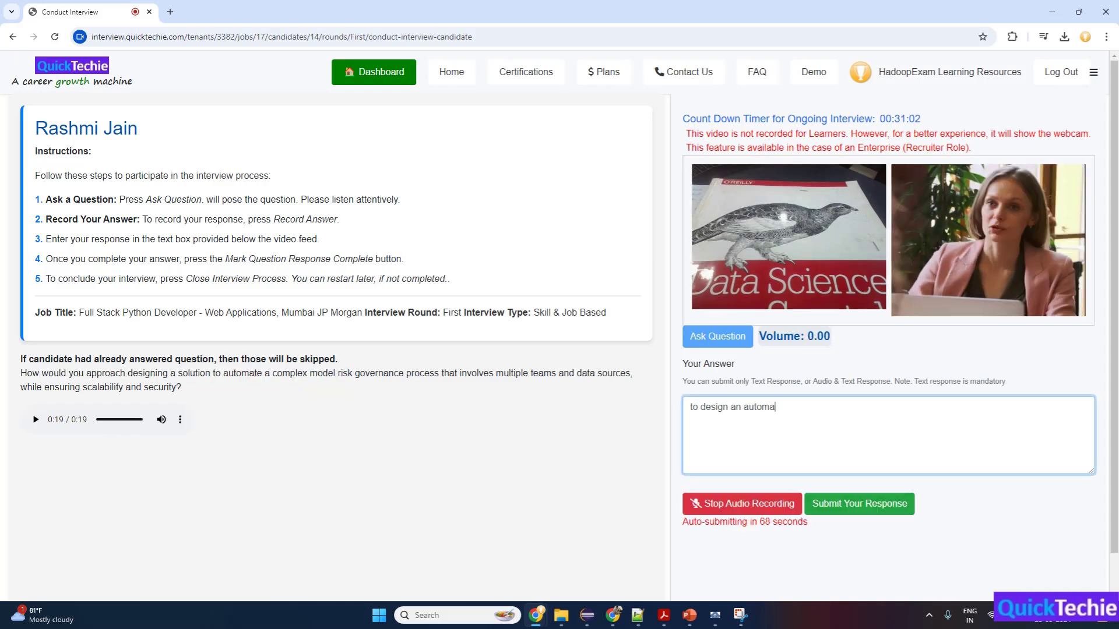
{"action": "type", "text": "ted solution for a complex"}
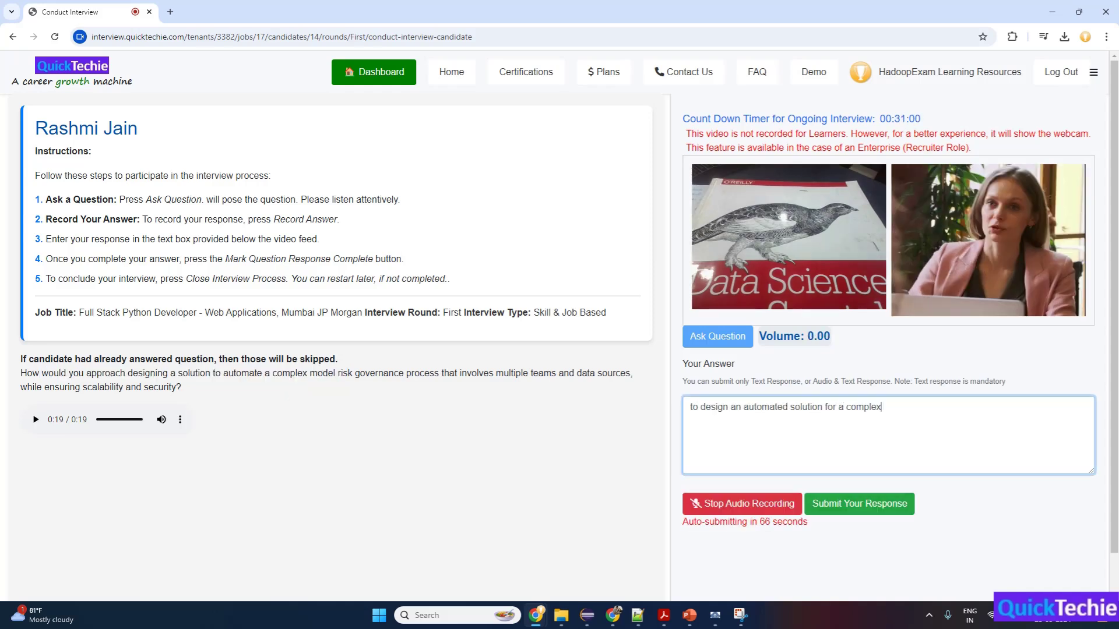
{"action": "type", "text": " model risk governance process"}
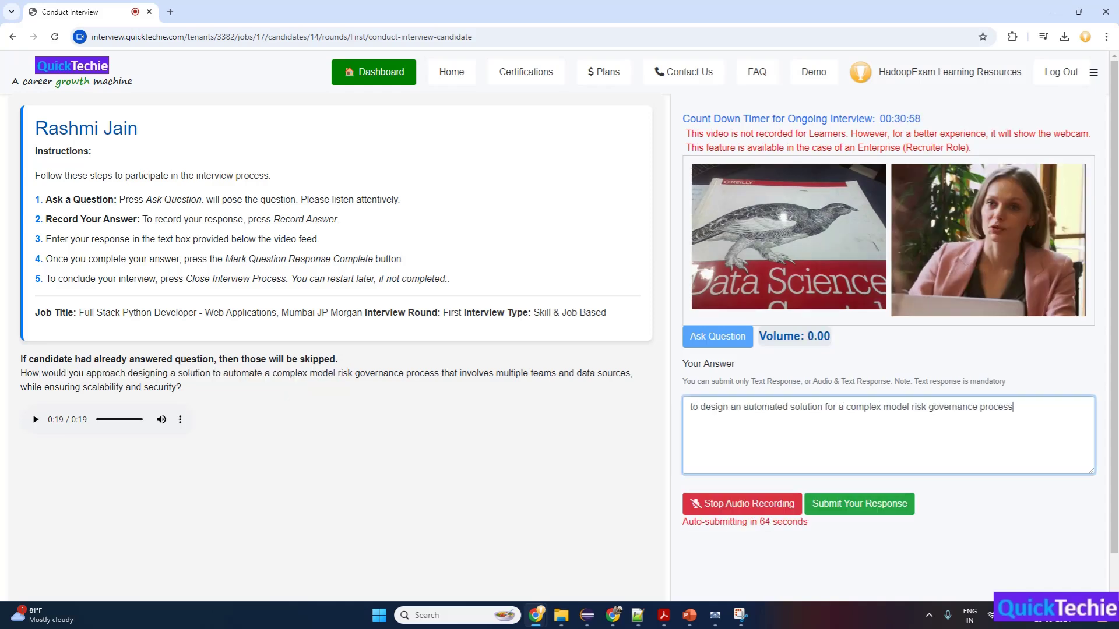
{"action": "type", "text": " involving multiple teams and data sources I would do"}
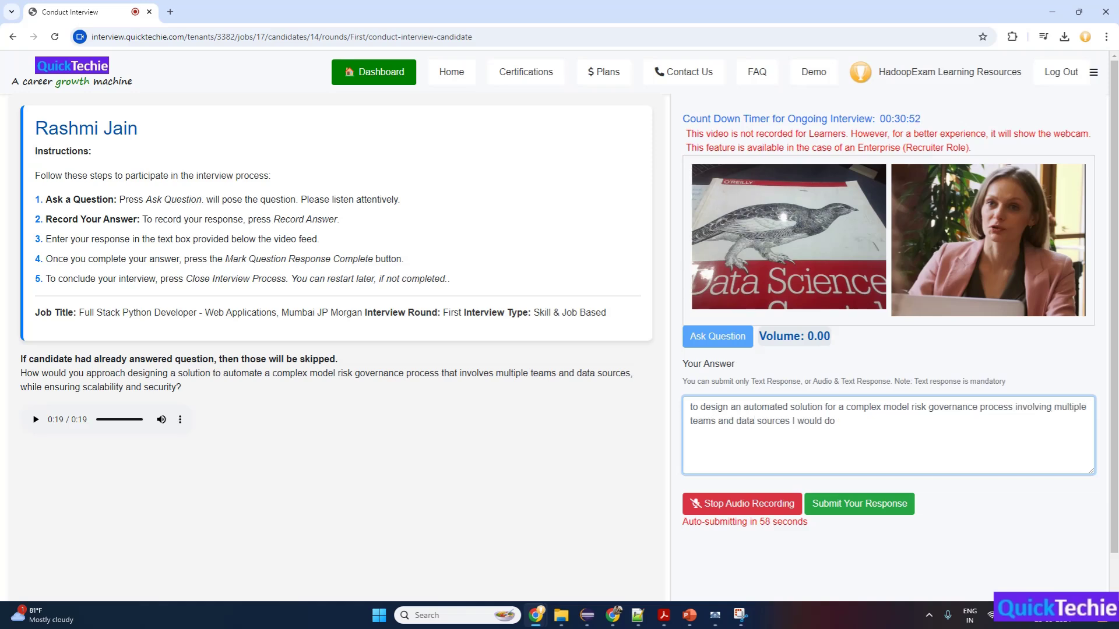
{"action": "type", "text": " assess and map processes"}
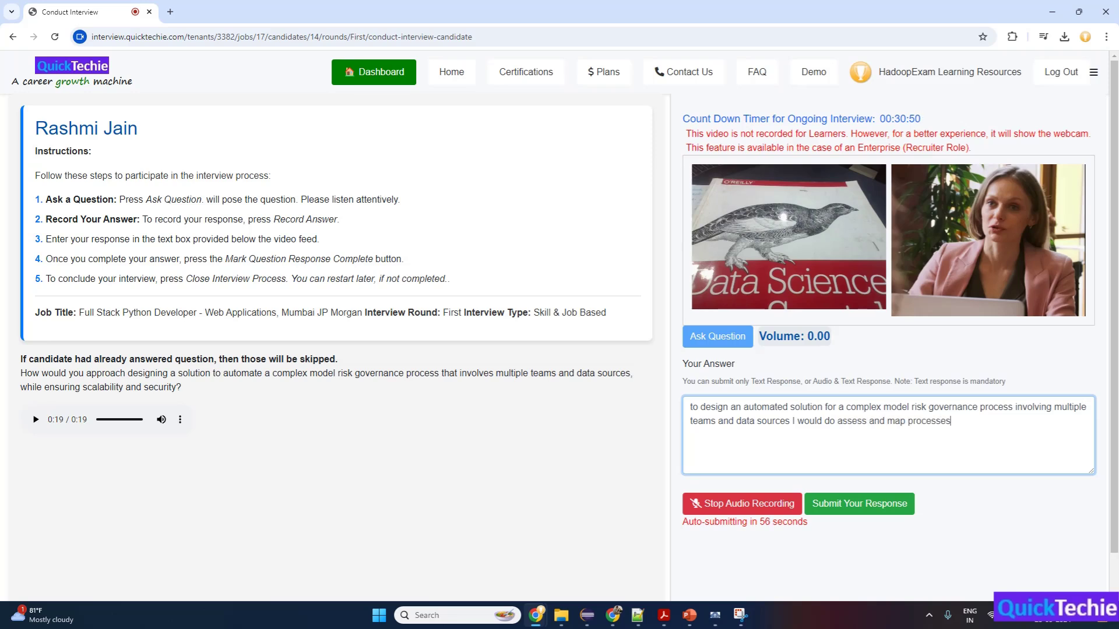
{"action": "type", "text": " which begins by thoroughly"}
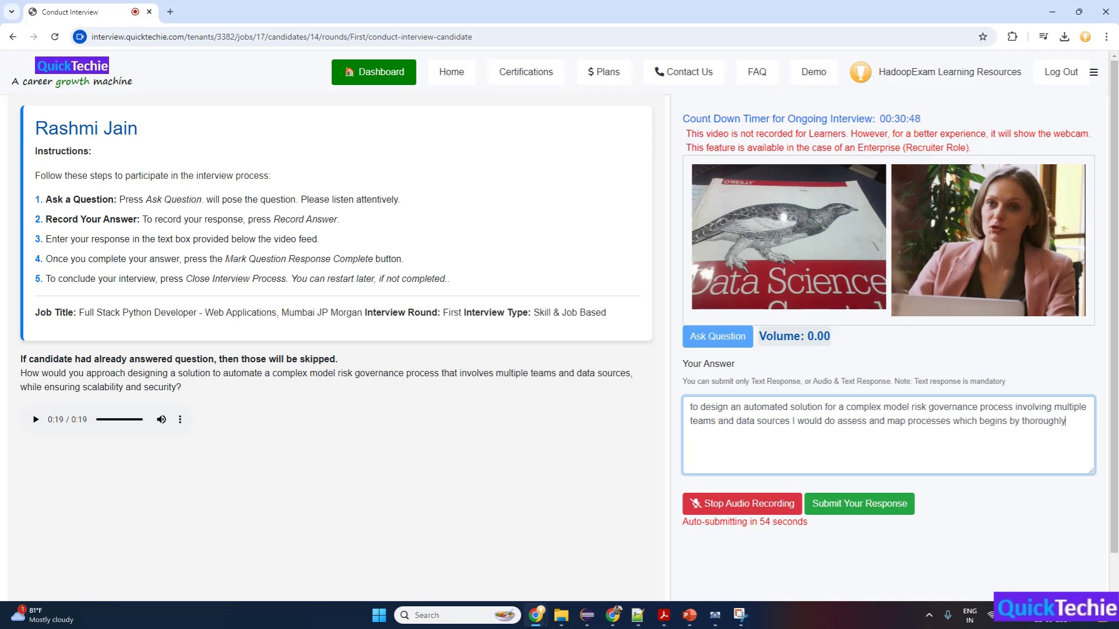
{"action": "type", "text": " understanding and documenting the"}
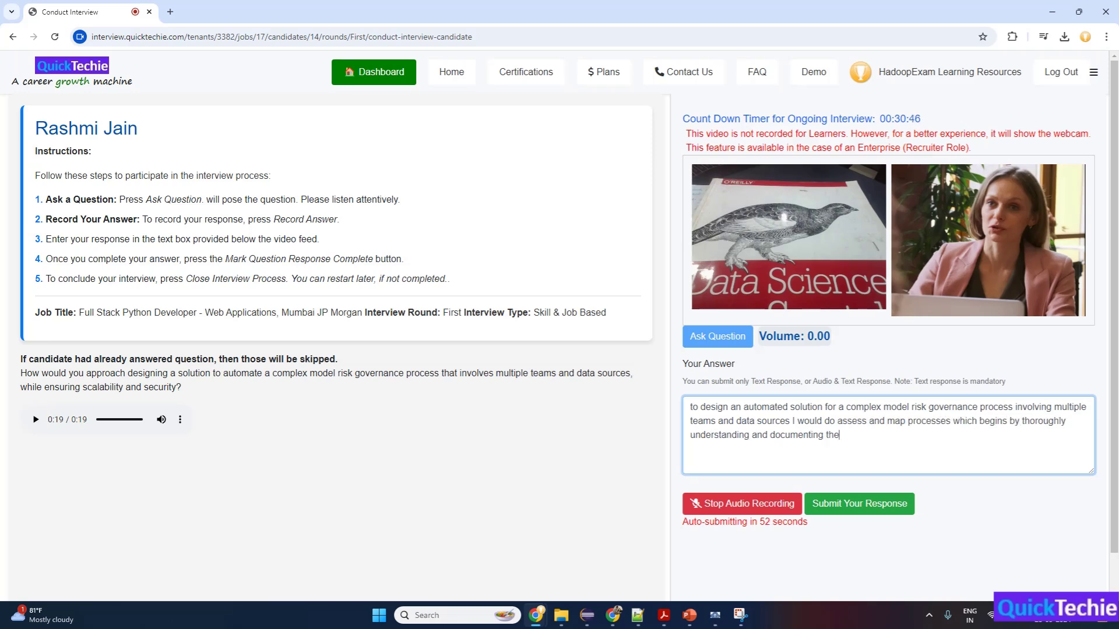
{"action": "type", "text": " existing of flows data sources"}
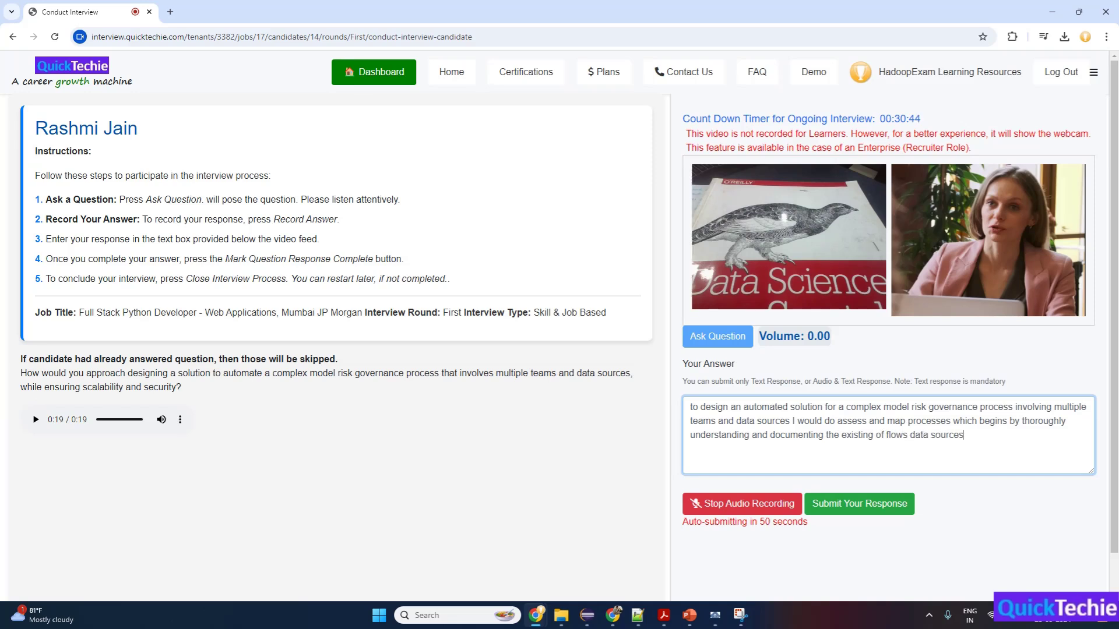
{"action": "type", "text": " and stakeholders requirement"}
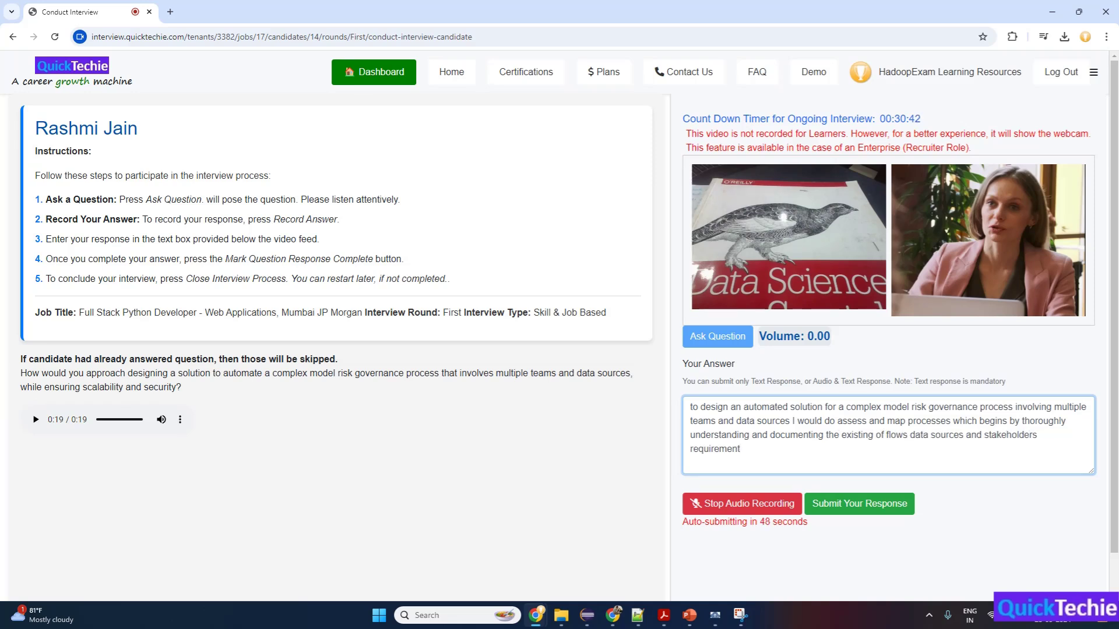
{"action": "type", "text": " then I will move to the modular architecture"}
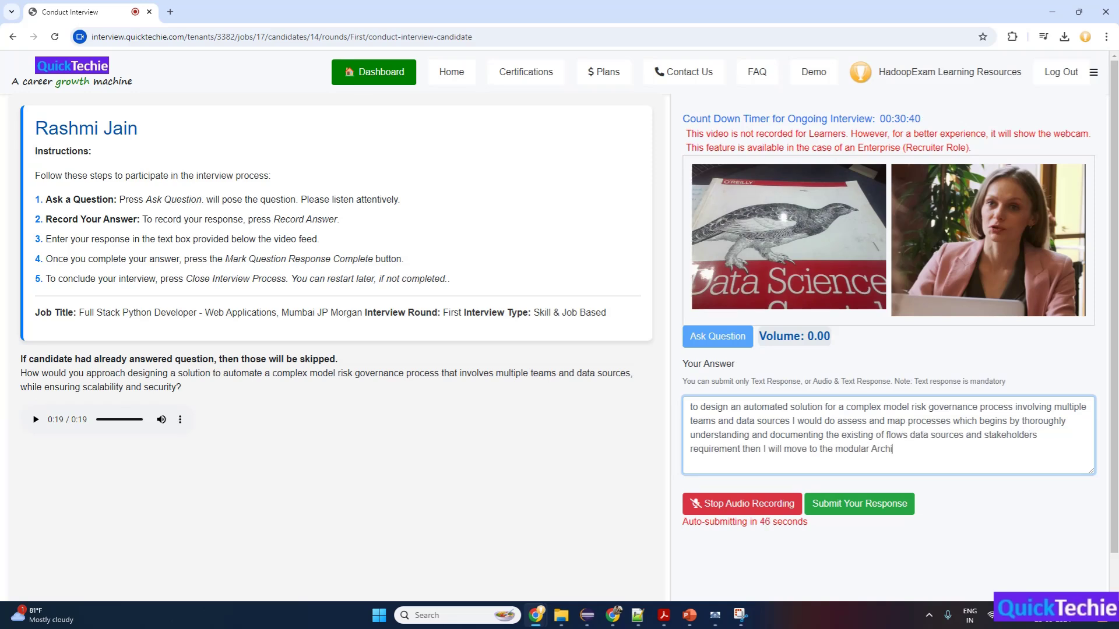
{"action": "type", "text": " implementing"}
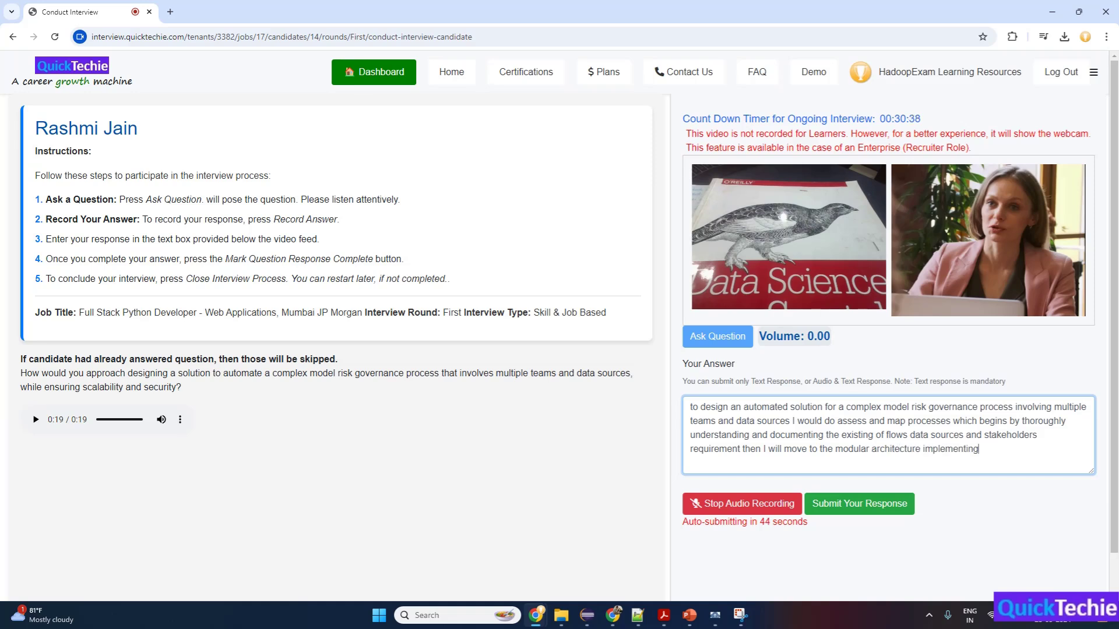
{"action": "type", "text": " a modulus system using micro"}
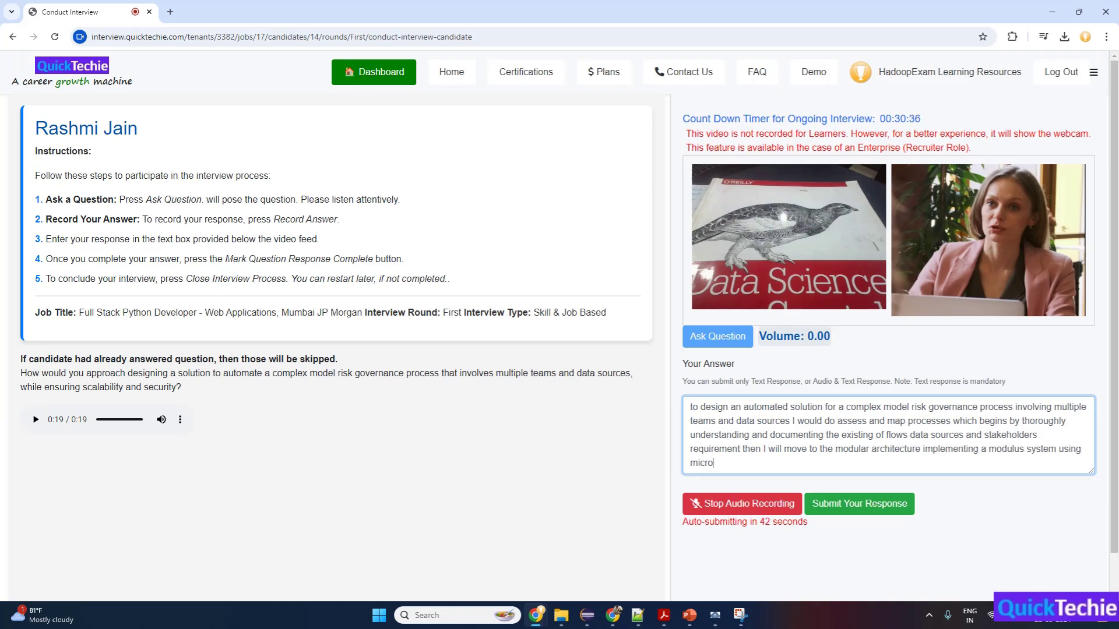
{"action": "type", "text": " services allowing independent scaling and maintenance of"}
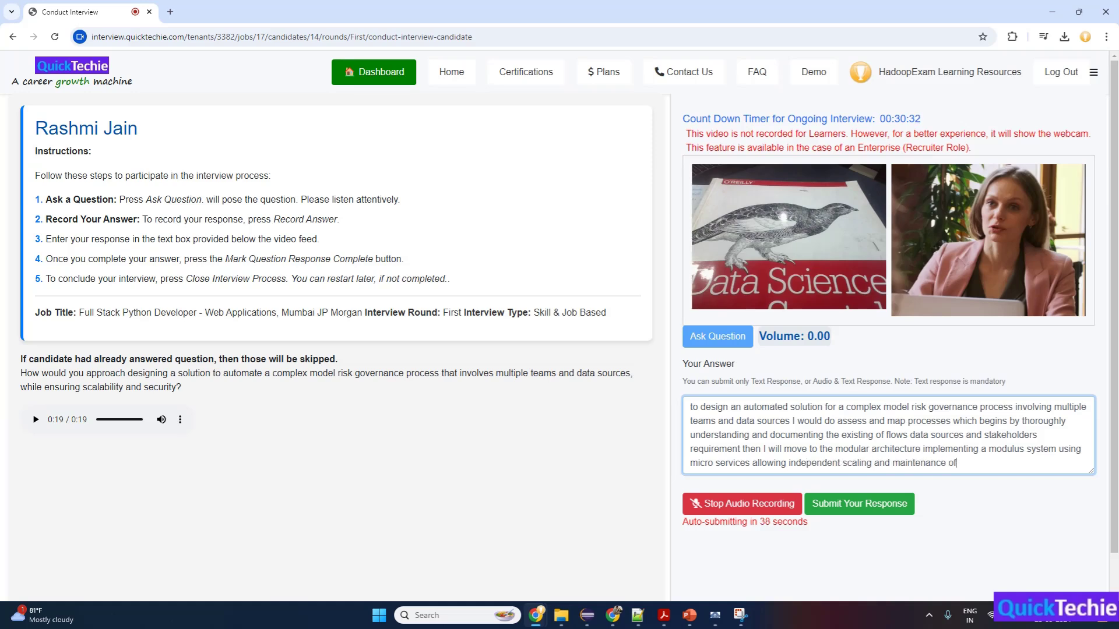
{"action": "type", "text": " different components and EN"}
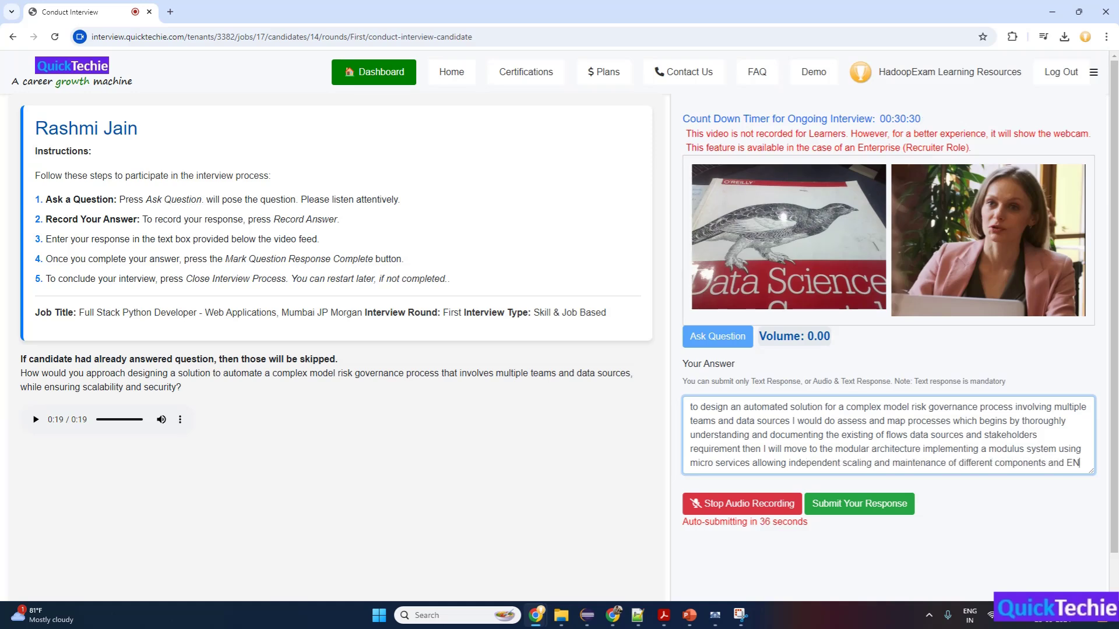
{"action": "type", "text": "S"}
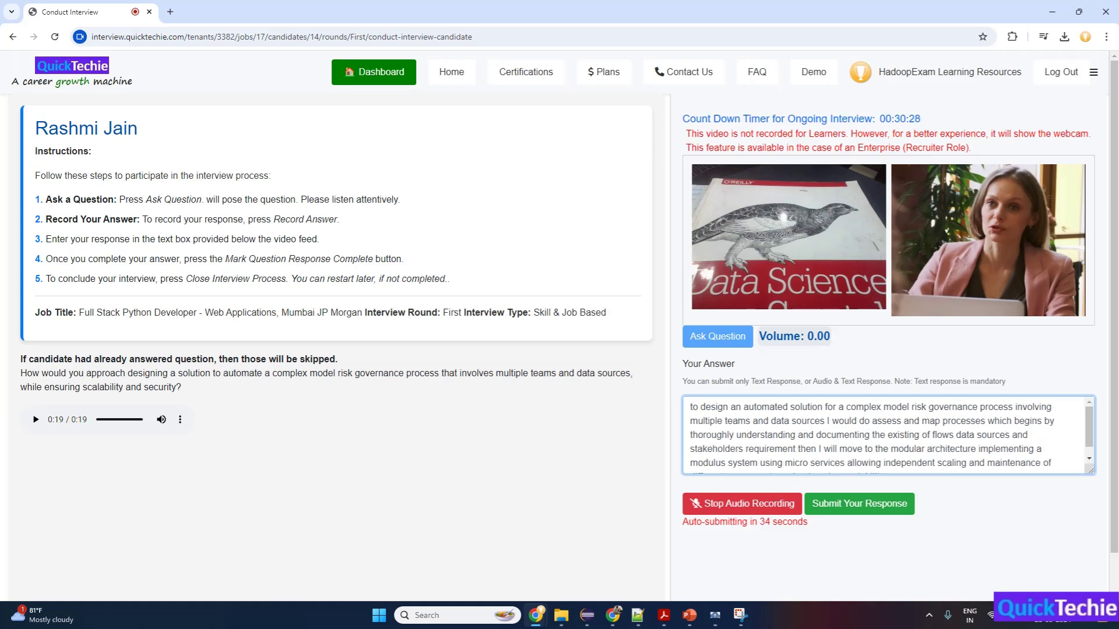
{"action": "type", "text": "uring"}
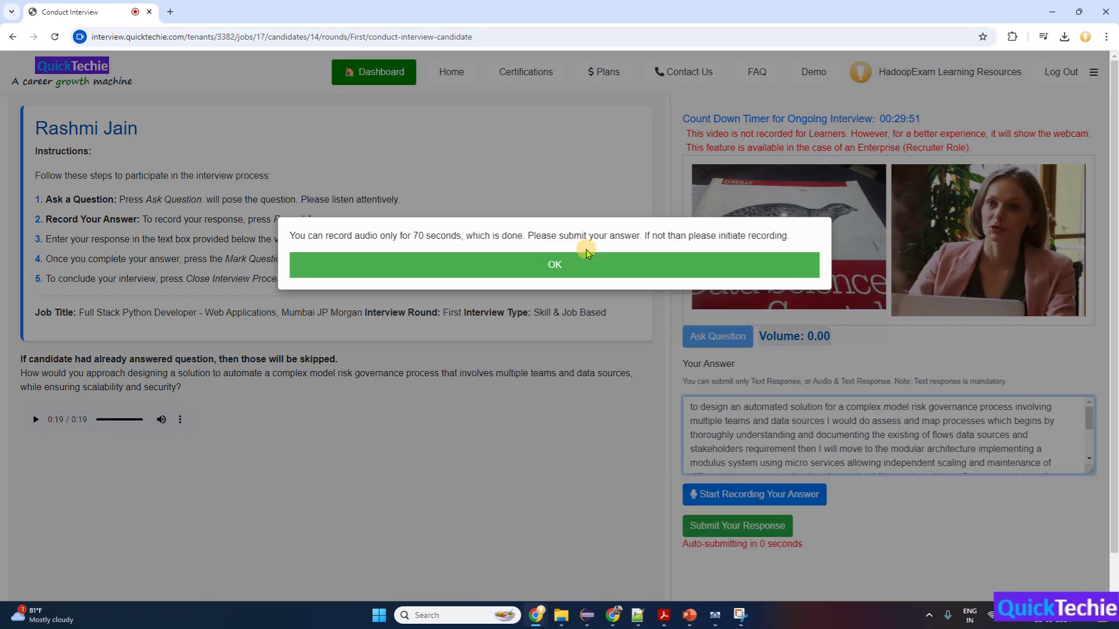
Dismiss the 70-second notice, submit the first answer, and bring up the conflicting-requirements question.
{"action": "left_click", "coordinate": [579, 262]}
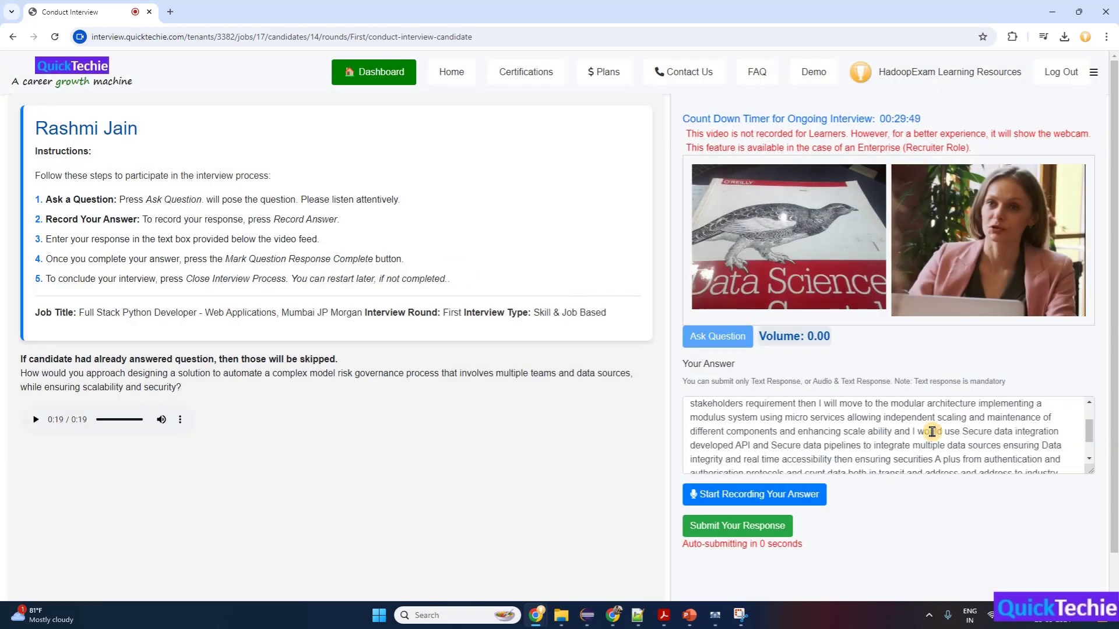
{"action": "scroll", "coordinate": [921, 437], "scroll_direction": "down", "scroll_amount": 3}
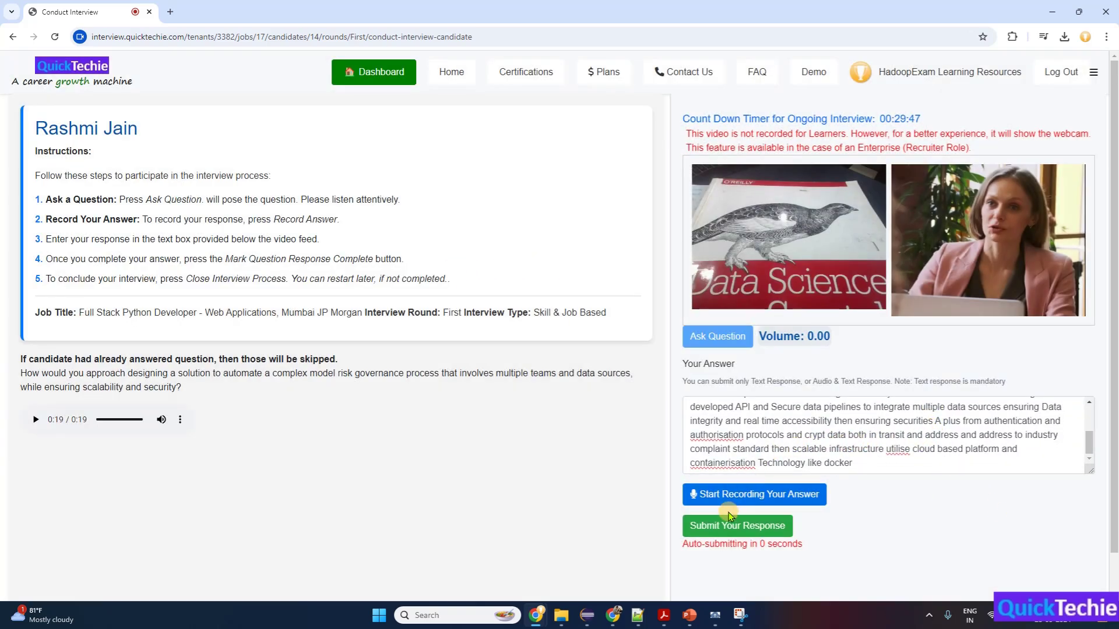
{"action": "left_click", "coordinate": [811, 451]}
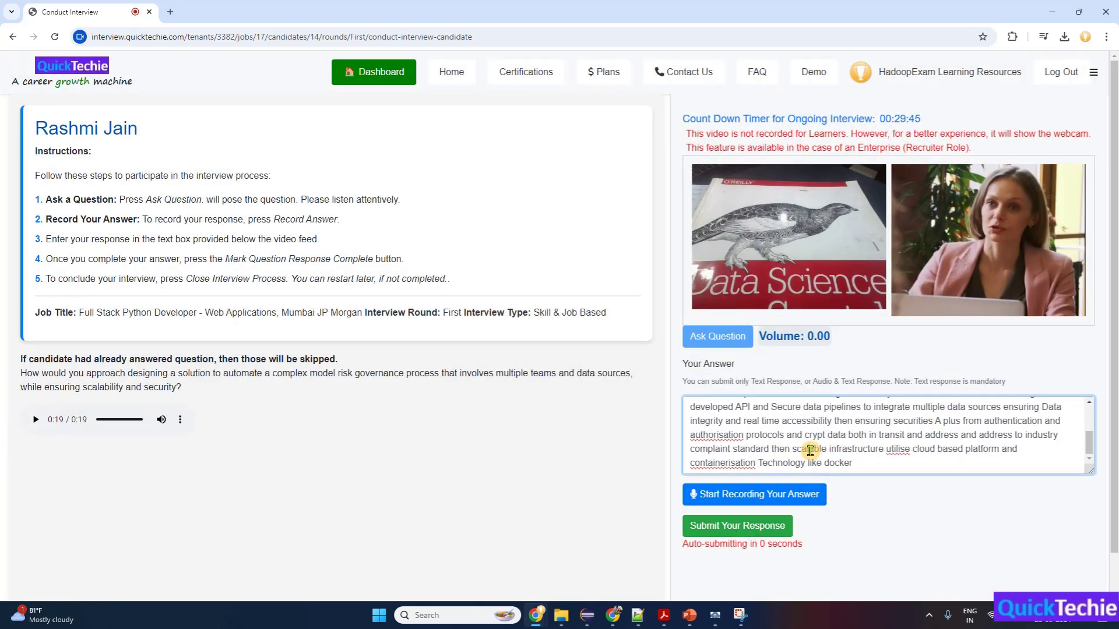
{"action": "key", "text": "ctrl+a"}
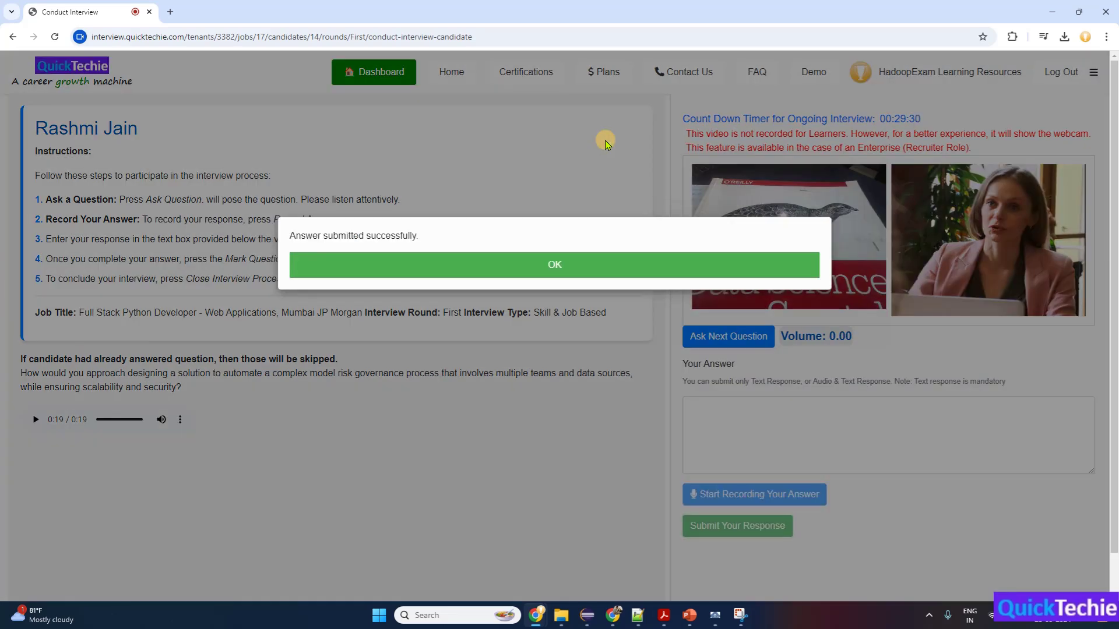
{"action": "left_click", "coordinate": [545, 272]}
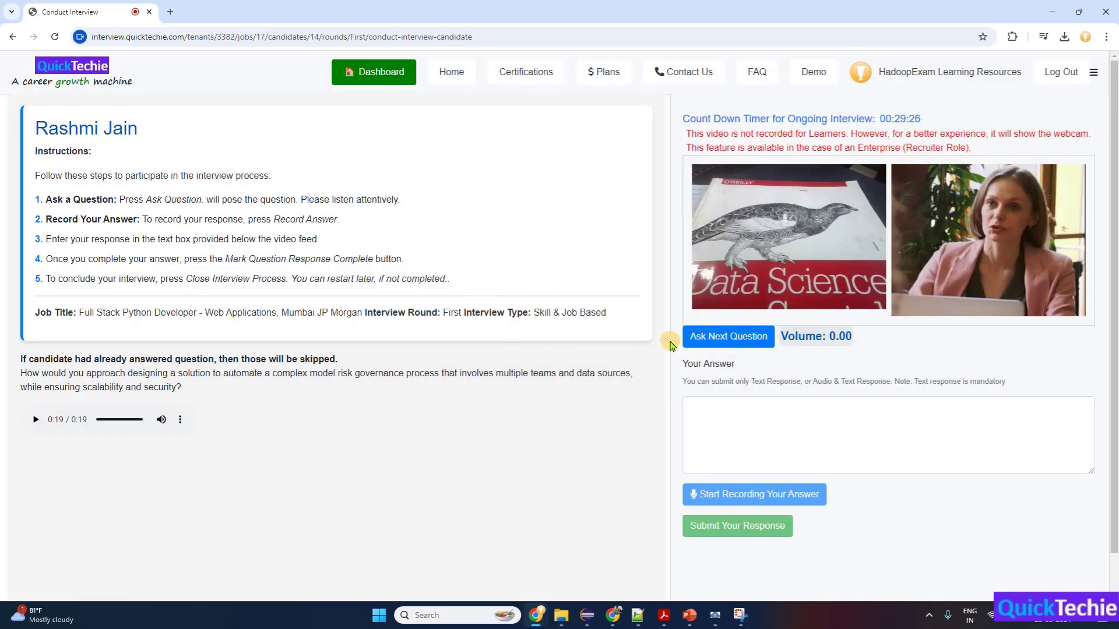
{"action": "left_click", "coordinate": [714, 337]}
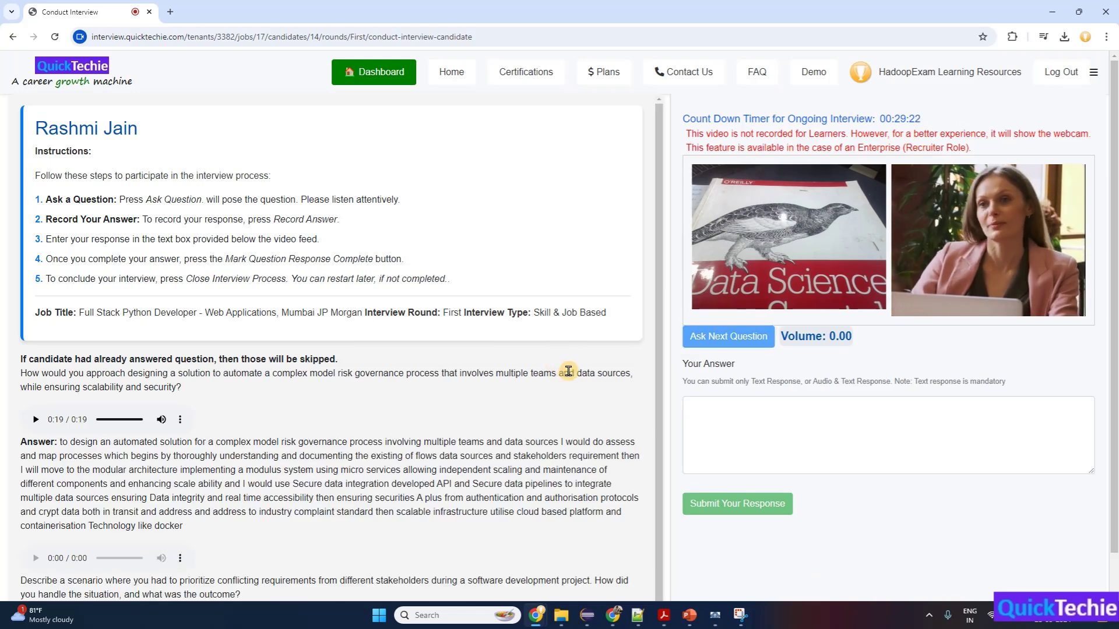
{"action": "left_click_drag", "start_coordinate": [60, 442], "coordinate": [203, 571]}
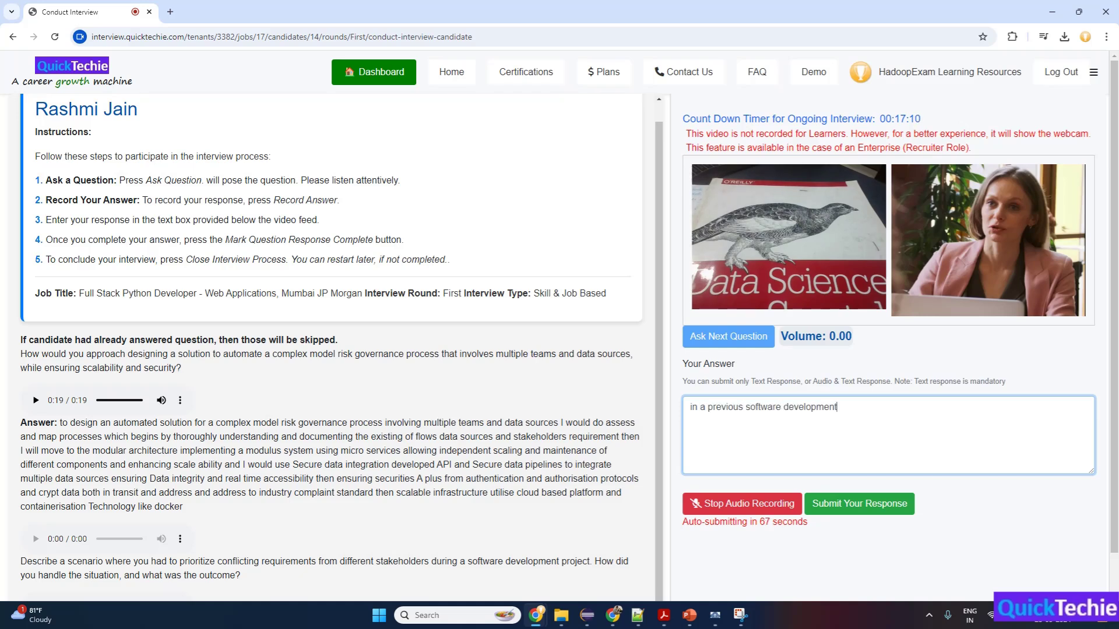
Type an answer about prioritizing conflicting sales and engineering requirements through a phased approach.
{"action": "type", "text": "I "}
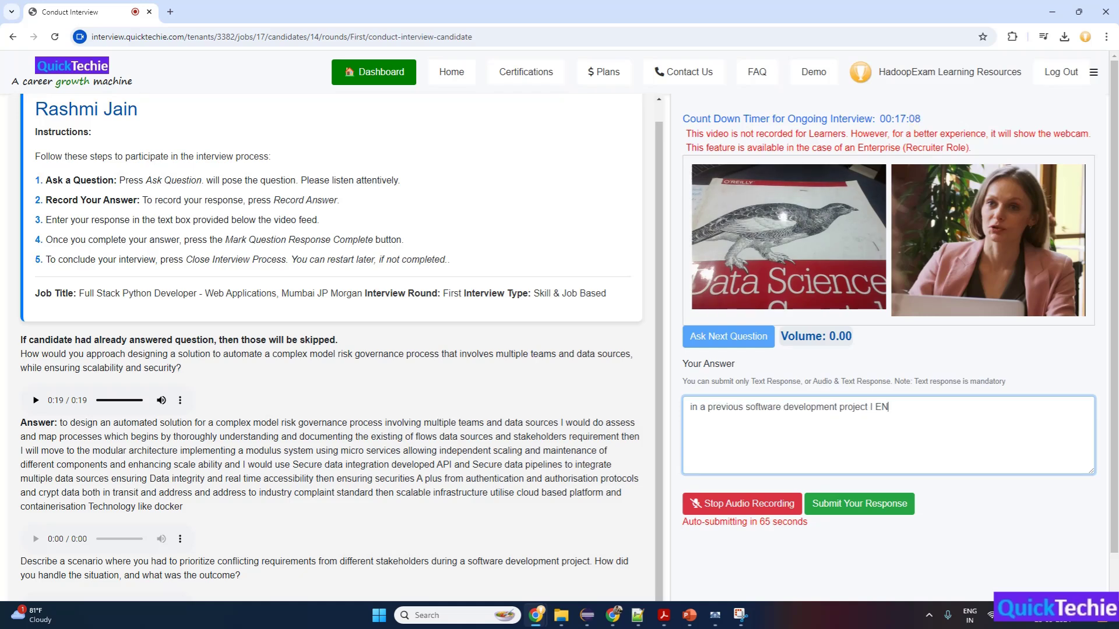
{"action": "type", "text": "encountered conflicting requirement"}
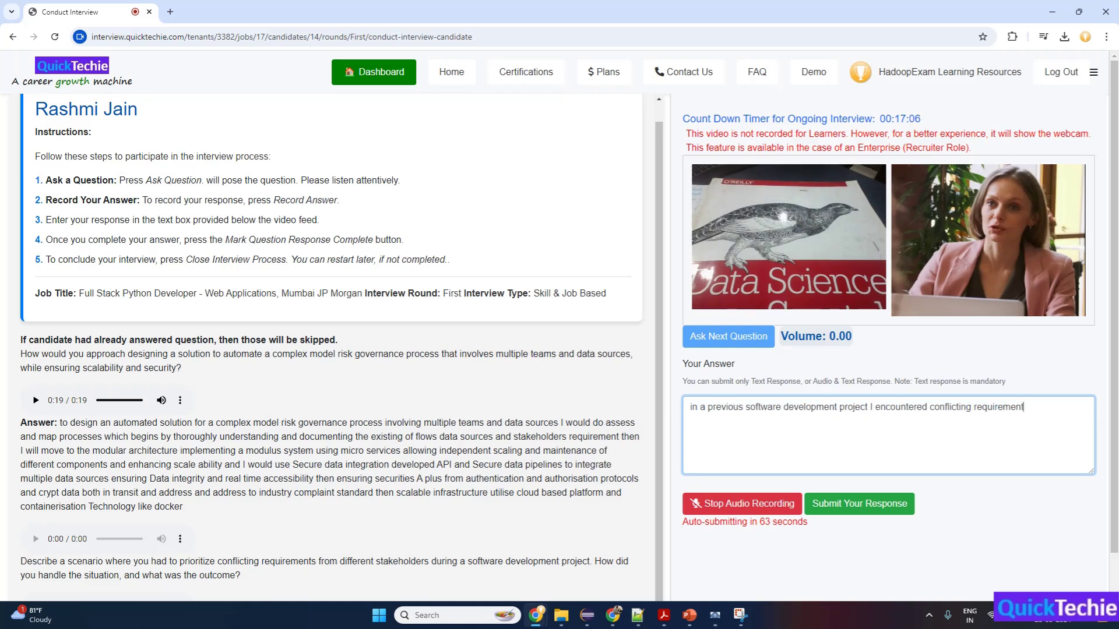
{"action": "type", "text": "s where the sales steam Wanted"}
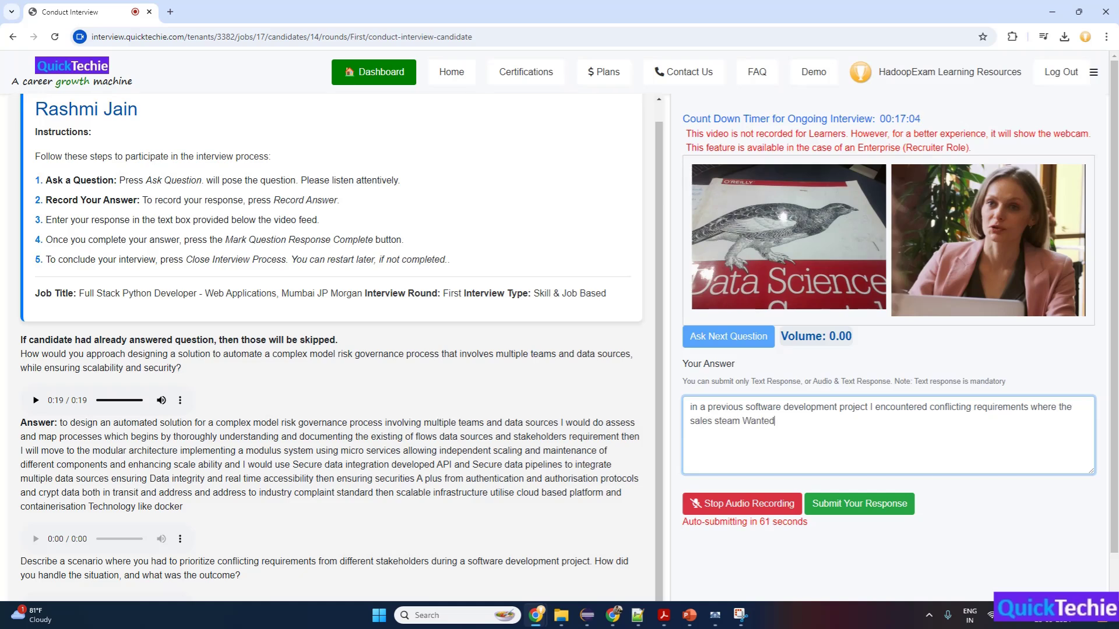
{"action": "type", "text": " extensive features to"}
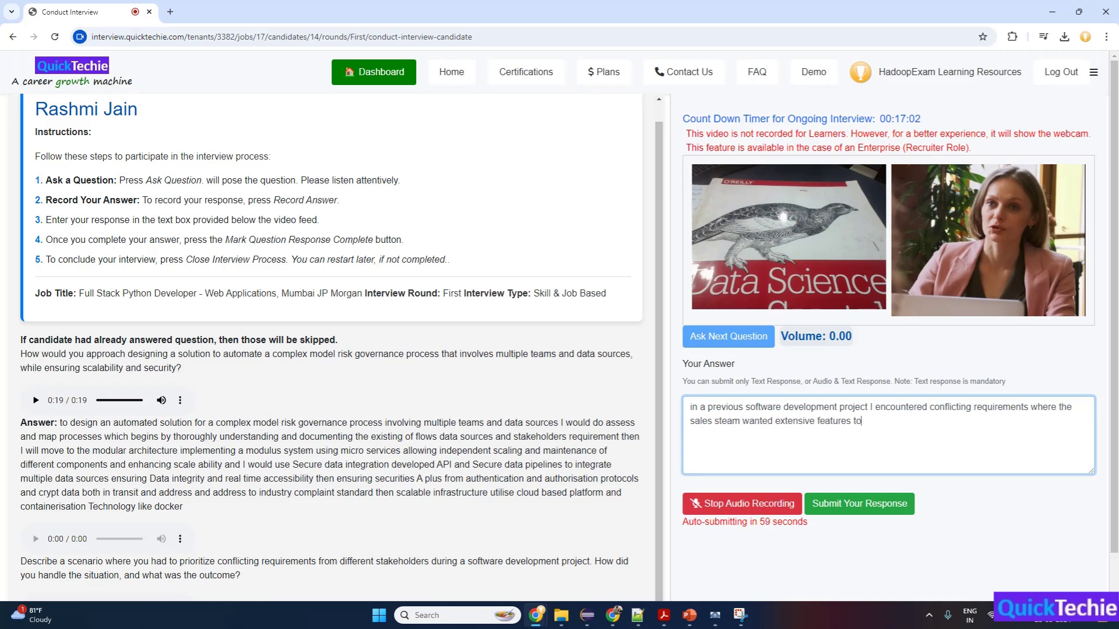
{"action": "type", "text": " impress clients while the"}
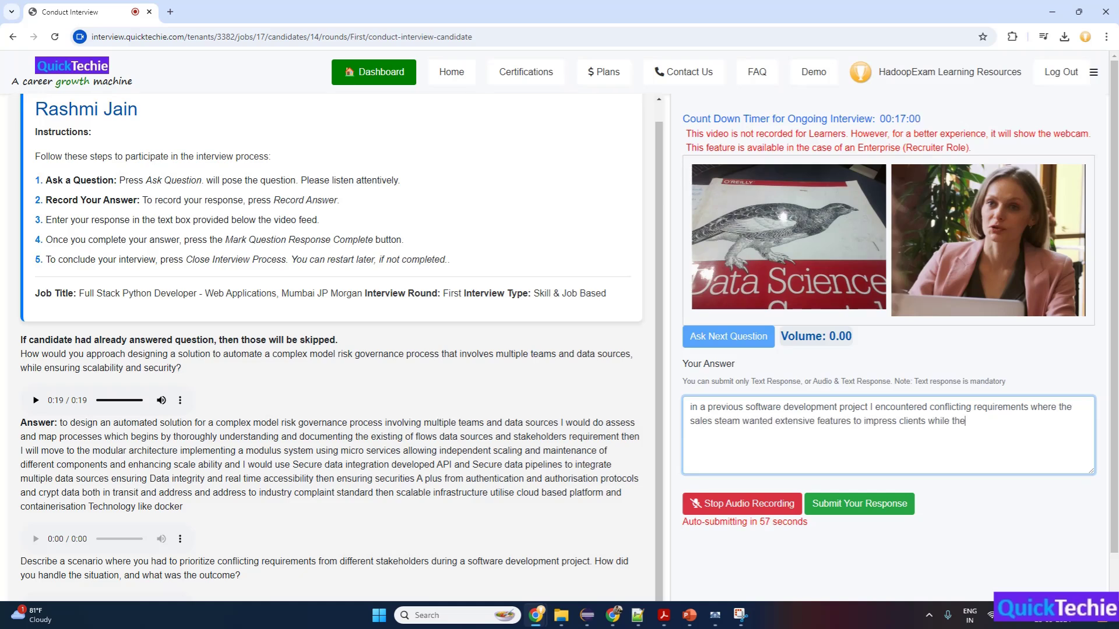
{"action": "type", "text": " engineering thing was concerned about"}
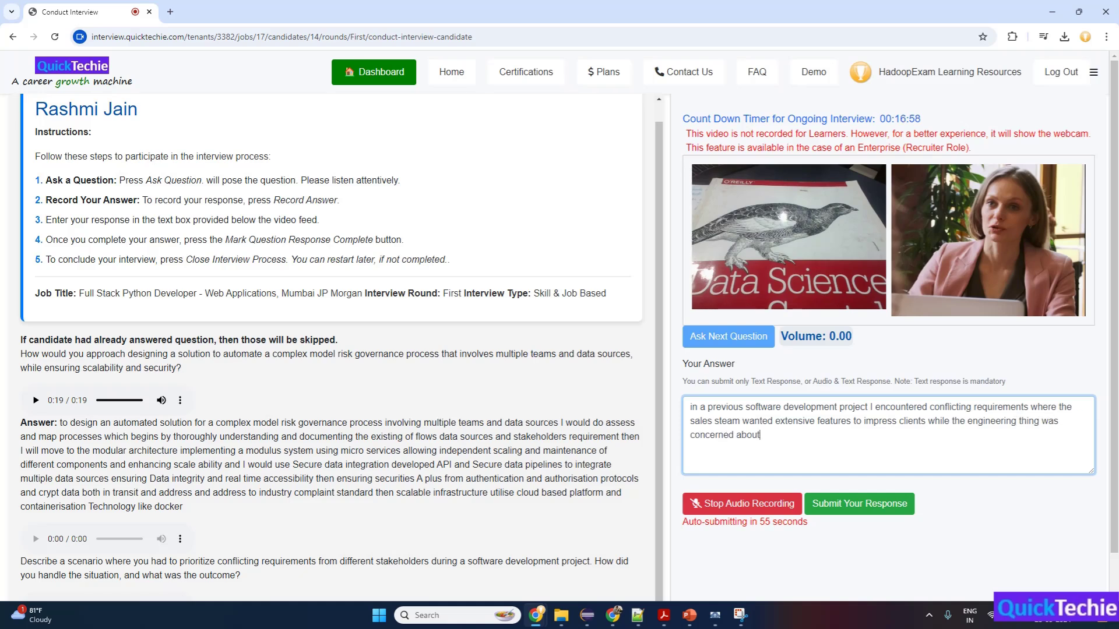
{"action": "type", "text": " tight deadlines and resource limi"}
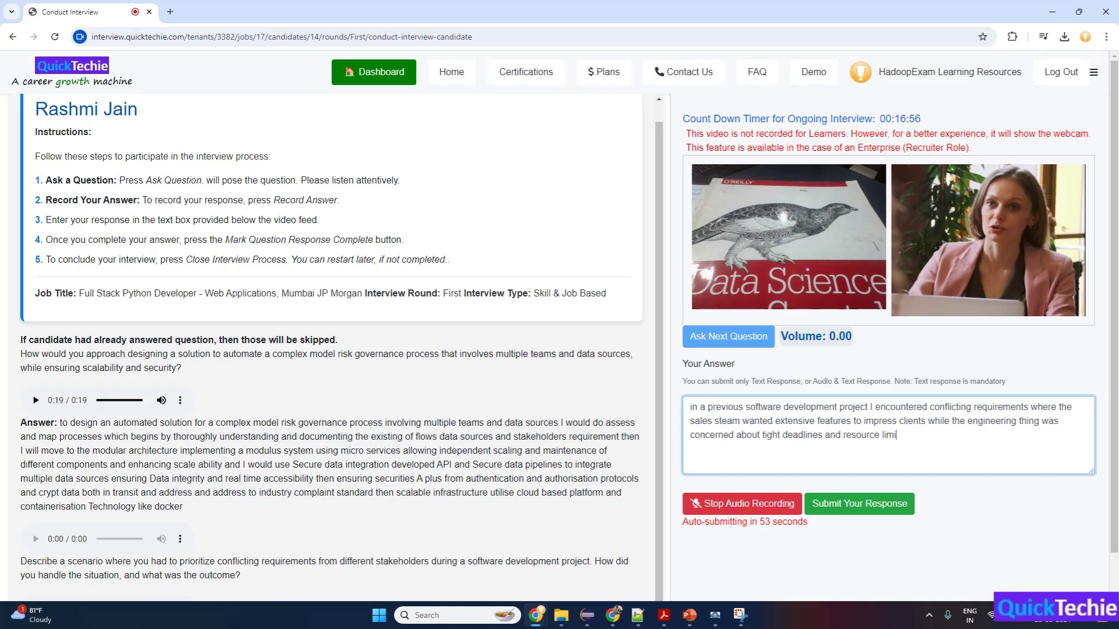
{"action": "type", "text": "tation to handle this I facilitated"}
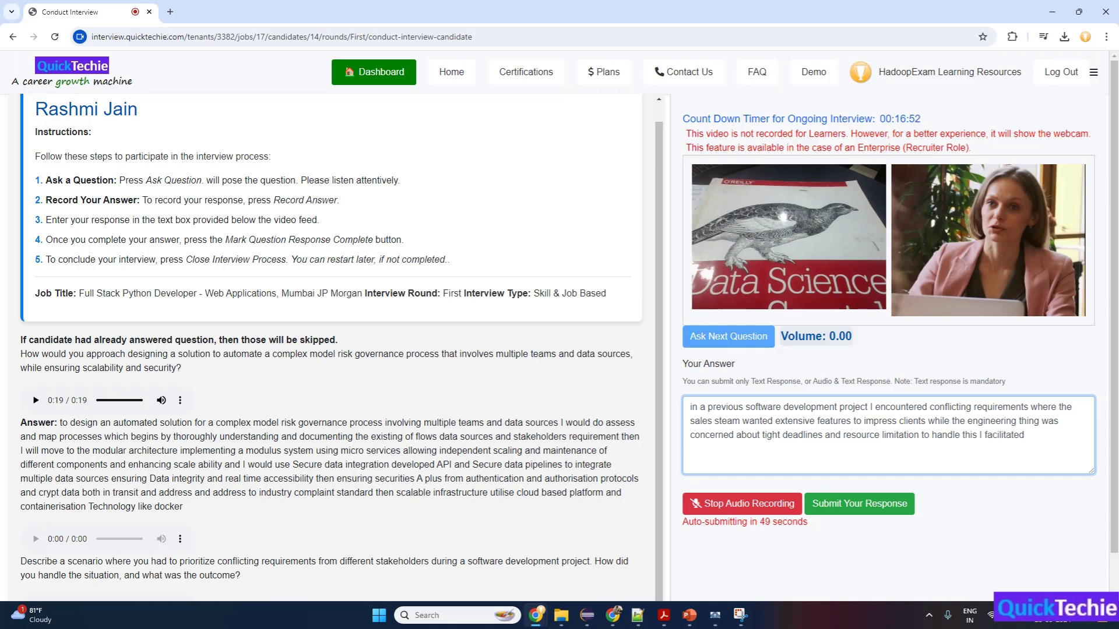
{"action": "type", "text": " a meeting with both the teams"}
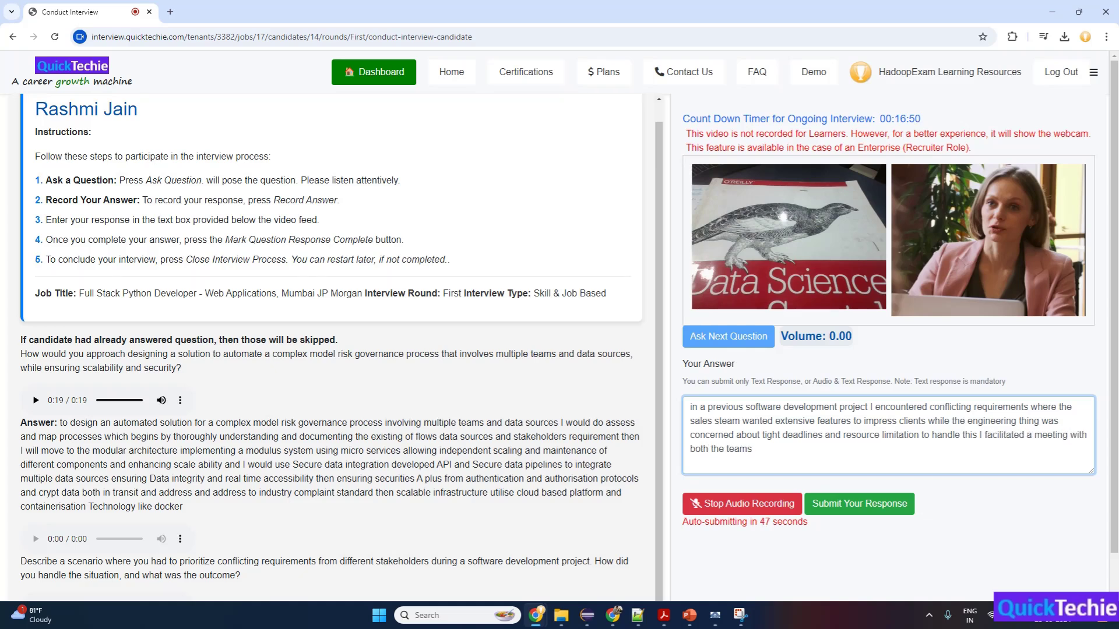
{"action": "type", "text": " to Paradise the most critical"}
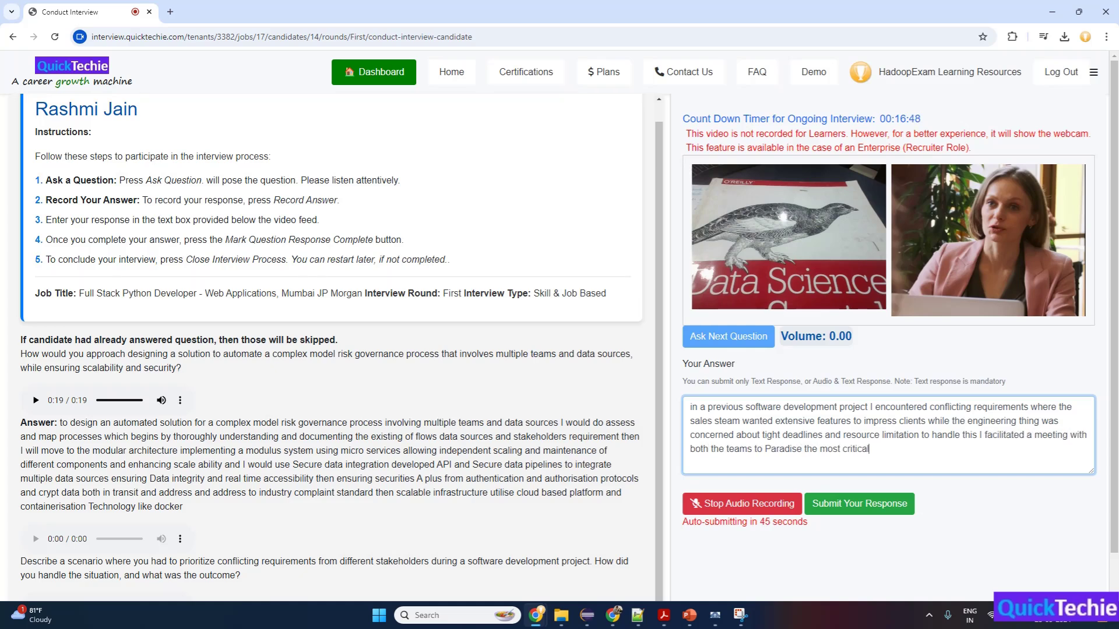
{"action": "type", "text": " features based on impa"}
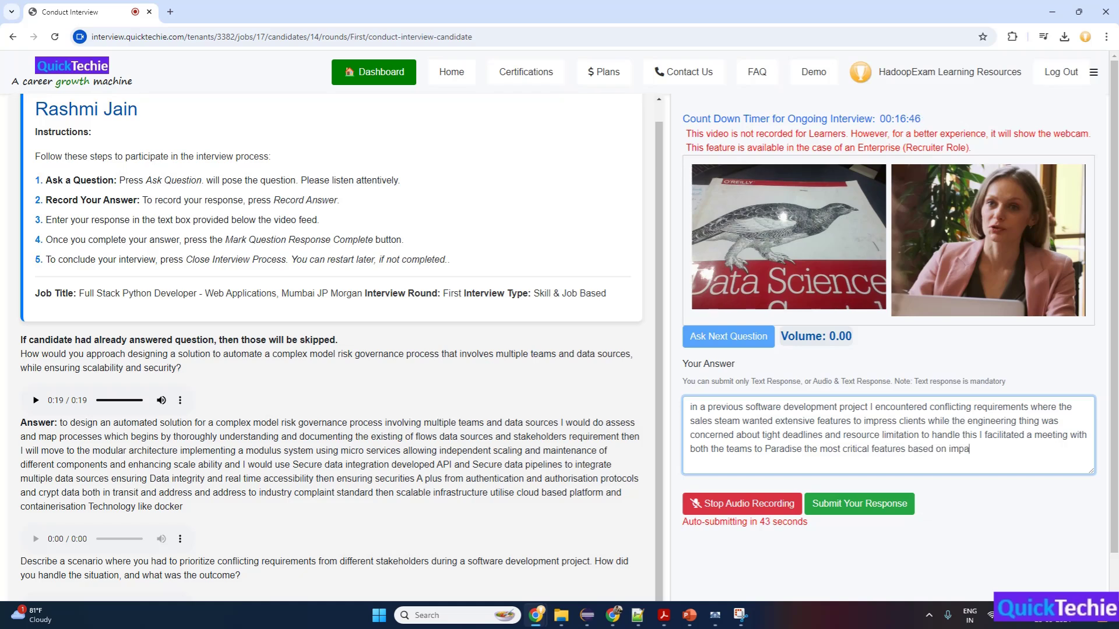
{"action": "type", "text": "ct and feasibility we agreed on a faced"}
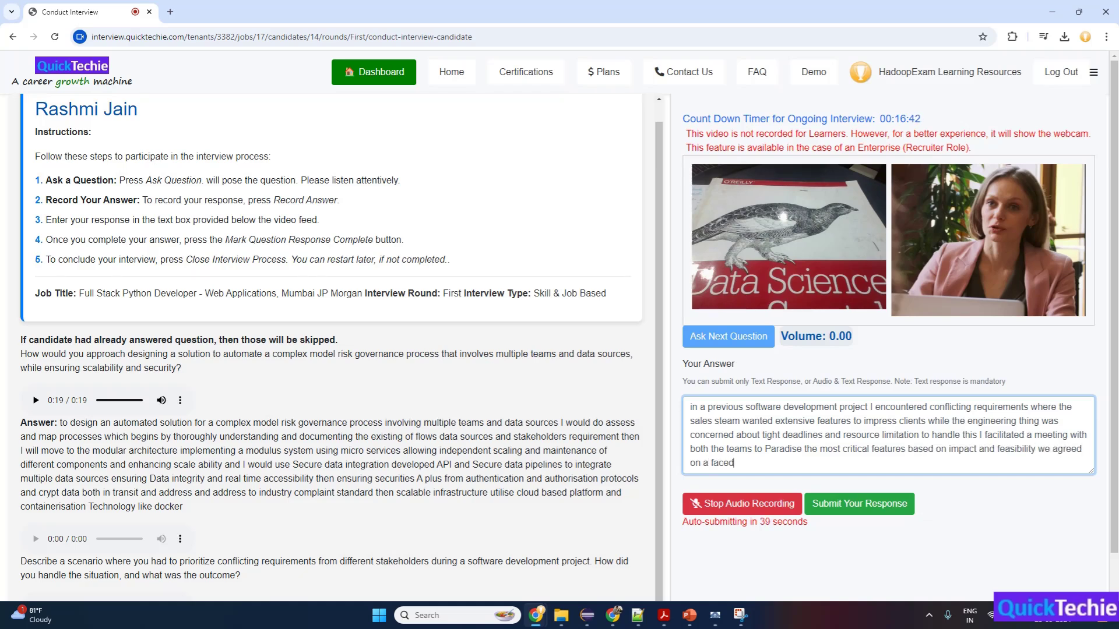
{"action": "type", "text": " approach implemented essential"}
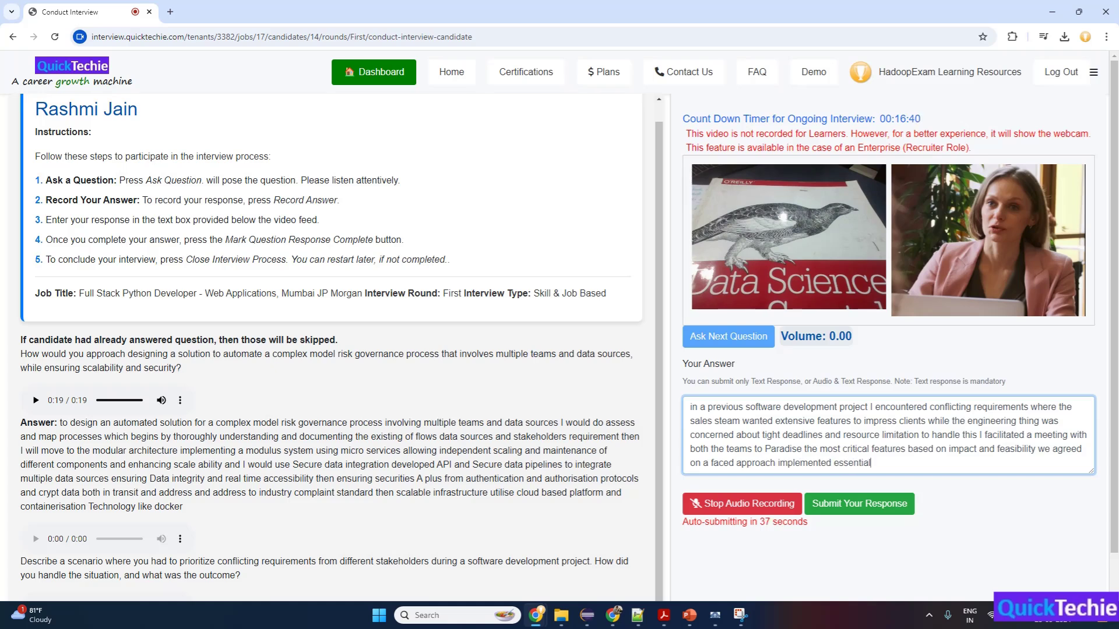
{"action": "type", "text": " features first and scheduling addition features"}
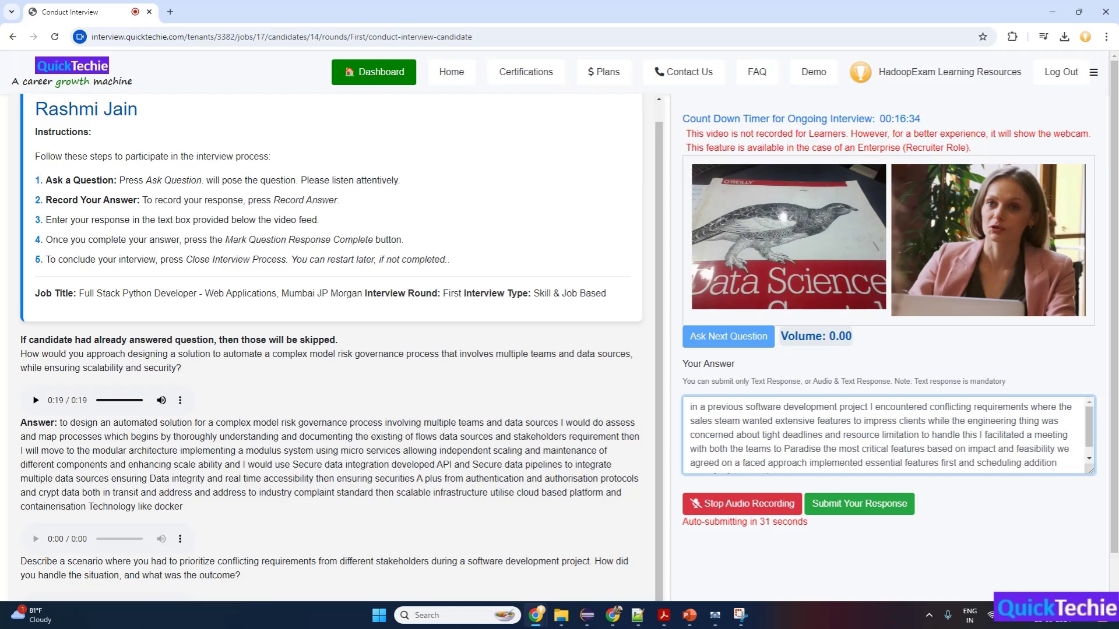
Stop recording, submit the second answer, and get the model risk management interface question.
{"action": "left_click", "coordinate": [756, 505]}
{"action": "scroll", "coordinate": [749, 497], "scroll_direction": "down", "scroll_amount": 1}
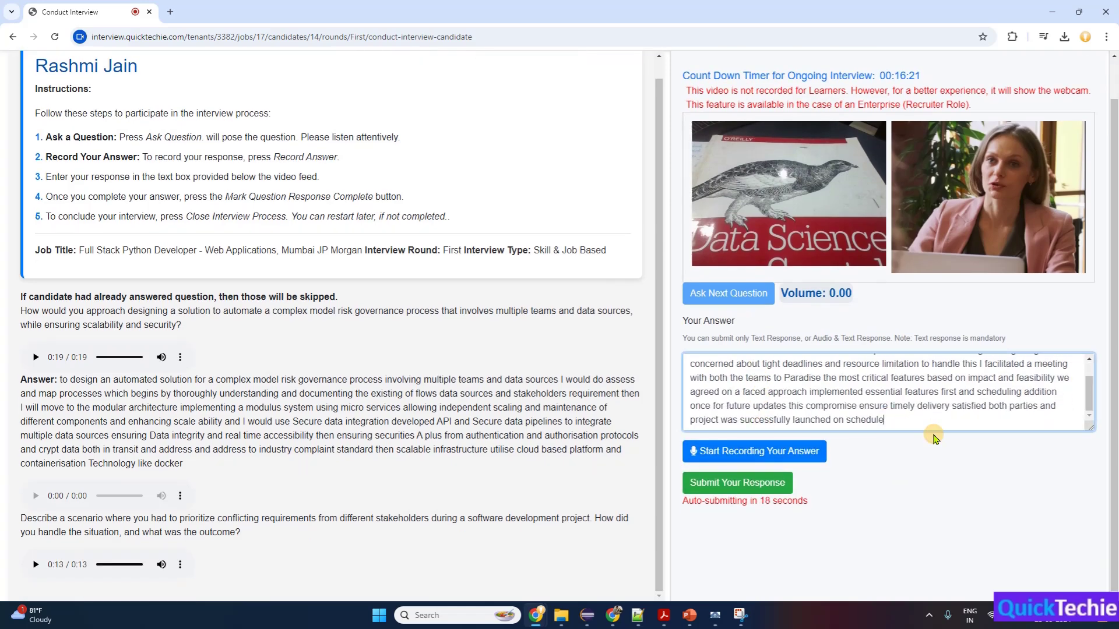
{"action": "left_click", "coordinate": [747, 486]}
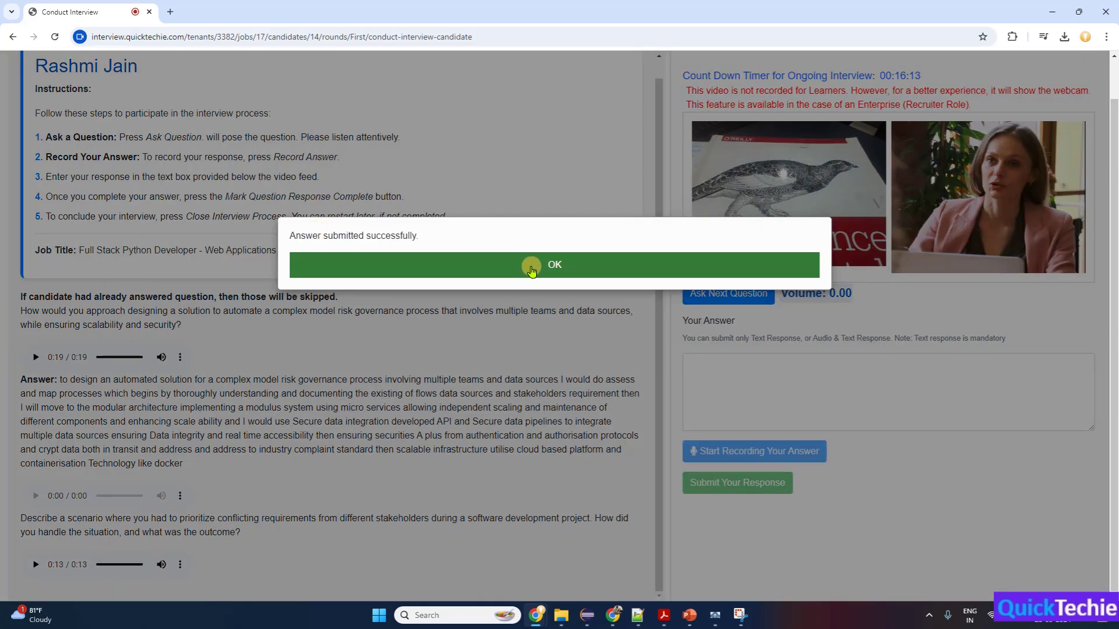
{"action": "left_click", "coordinate": [524, 265]}
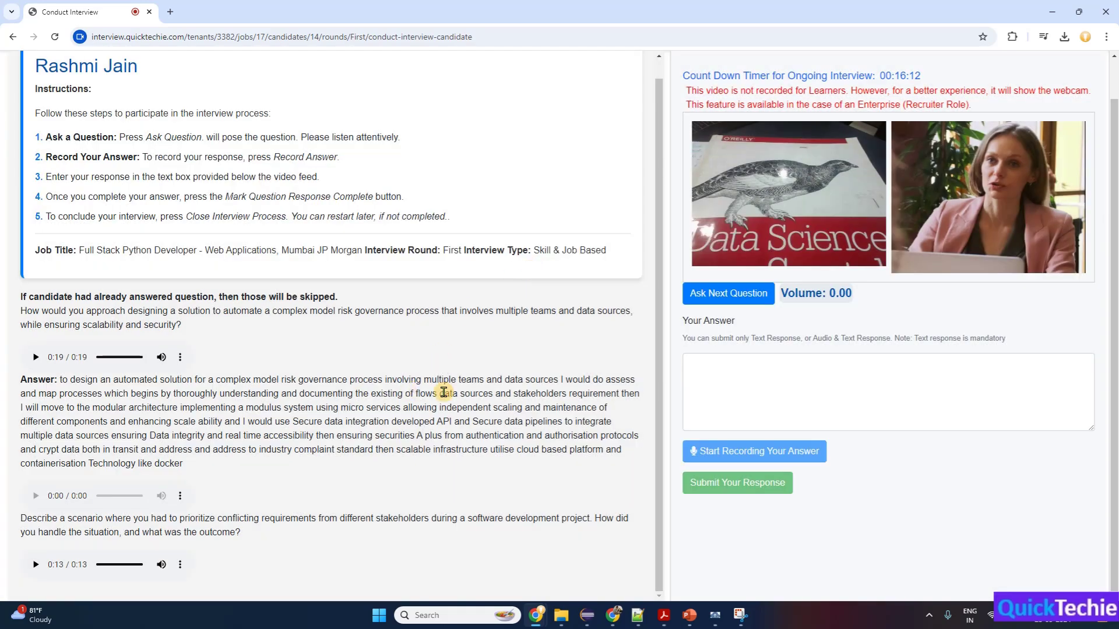
{"action": "left_click", "coordinate": [730, 294]}
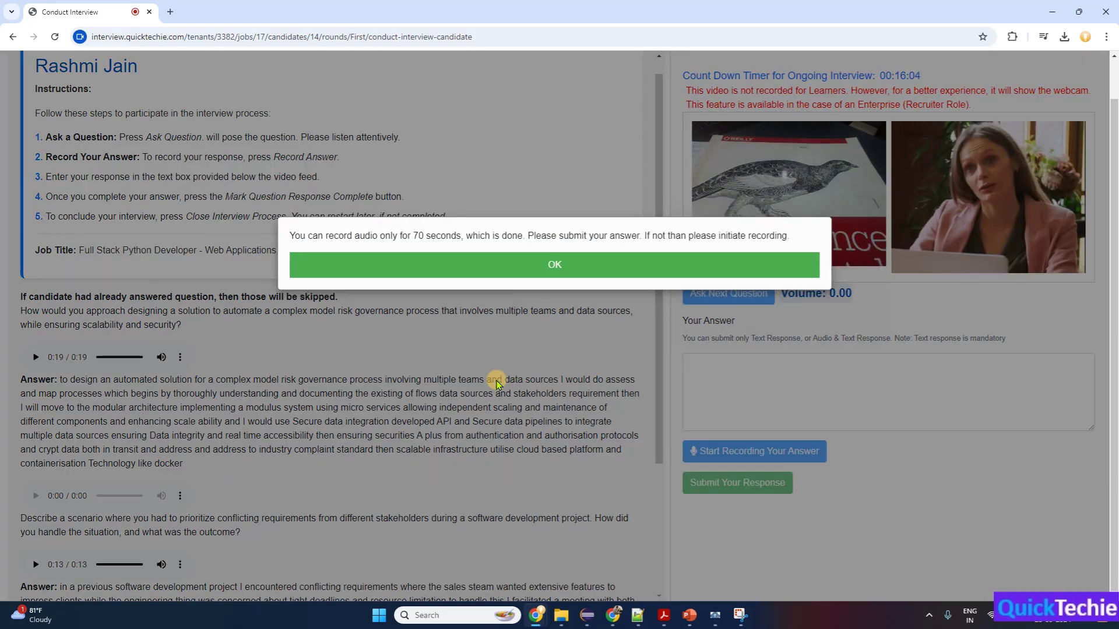
{"action": "left_click", "coordinate": [551, 272]}
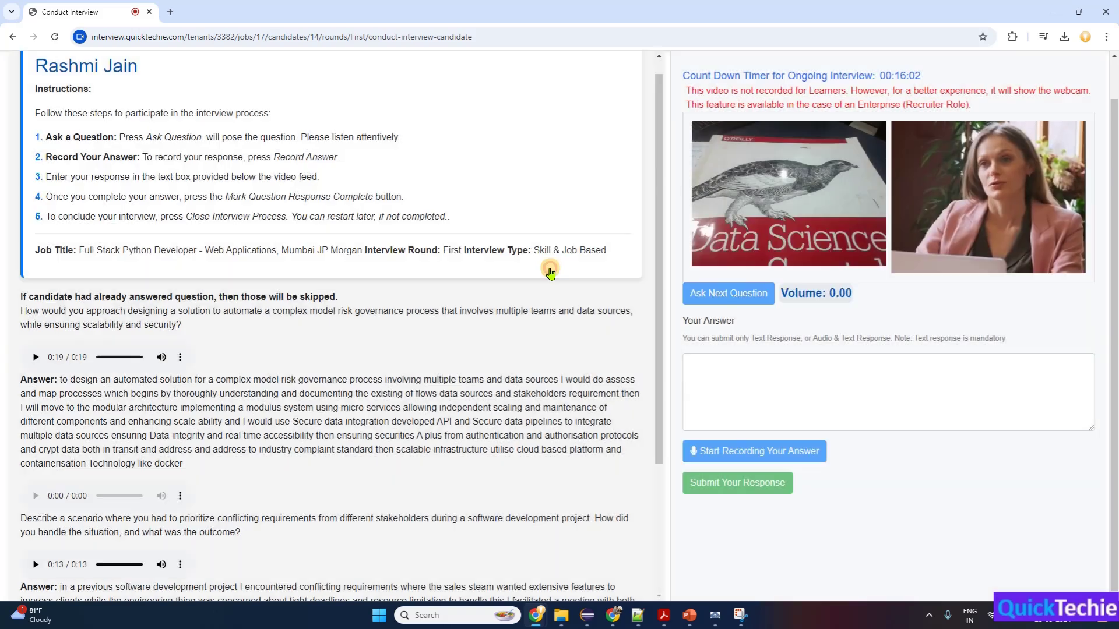
{"action": "scroll", "coordinate": [542, 303], "scroll_direction": "down", "scroll_amount": 3}
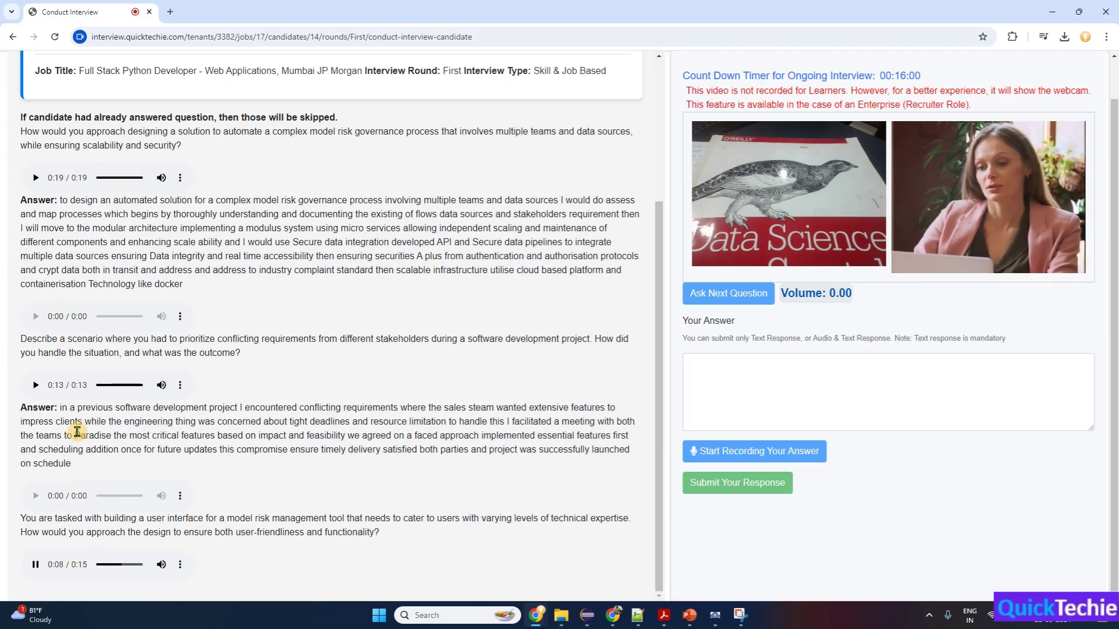
{"action": "left_click_drag", "start_coordinate": [58, 407], "coordinate": [72, 464]}
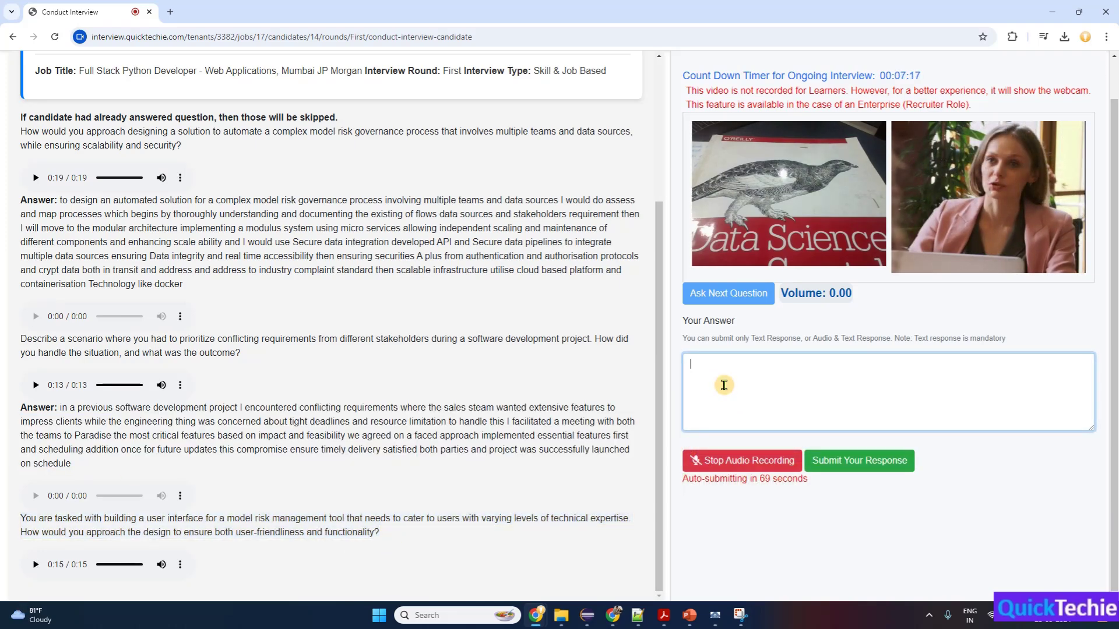
Type an answer on designing a user-friendly interface for a model risk management tool.
{"action": "type", "text": "to design a user interface for"}
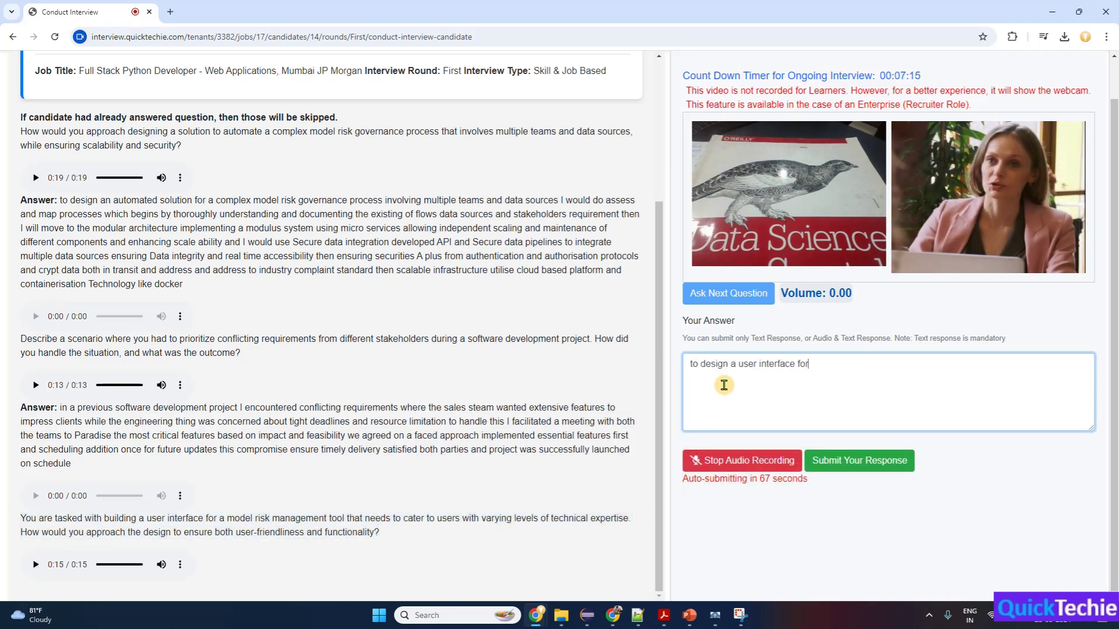
{"action": "type", "text": " a model risk management to"}
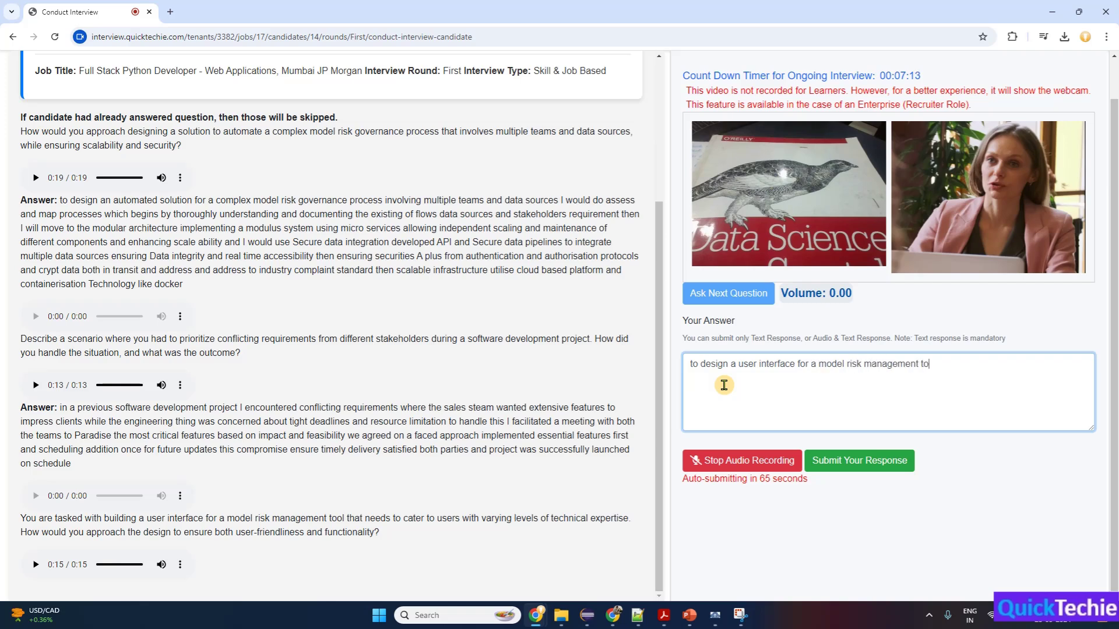
{"action": "type", "text": "ol that serve you says it wearing technical expert is"}
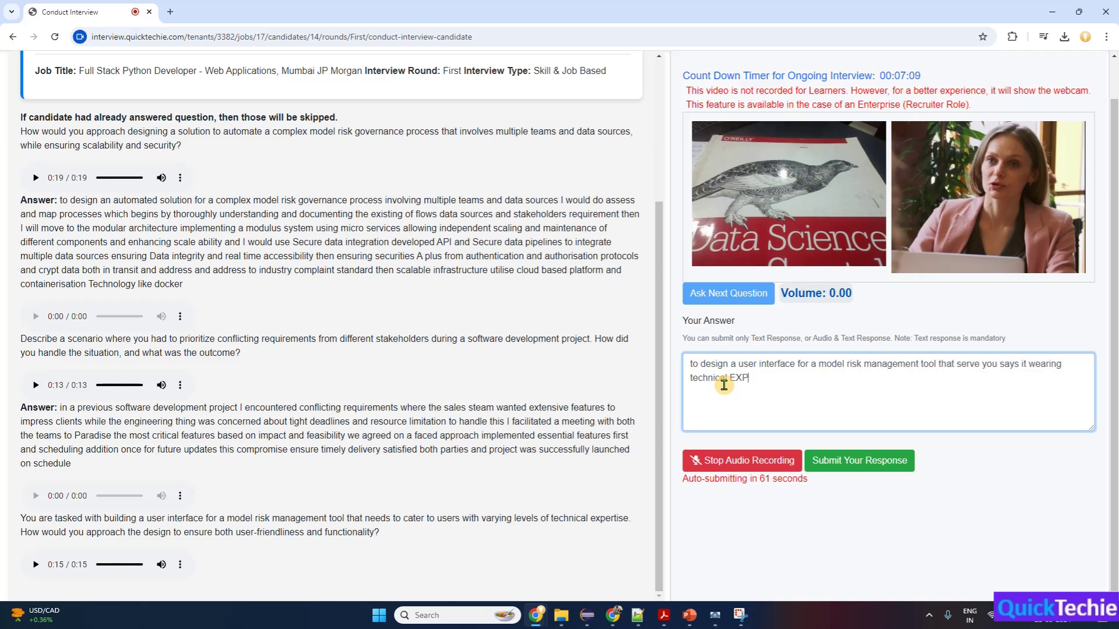
{"action": "type", "text": " I would understand user person"}
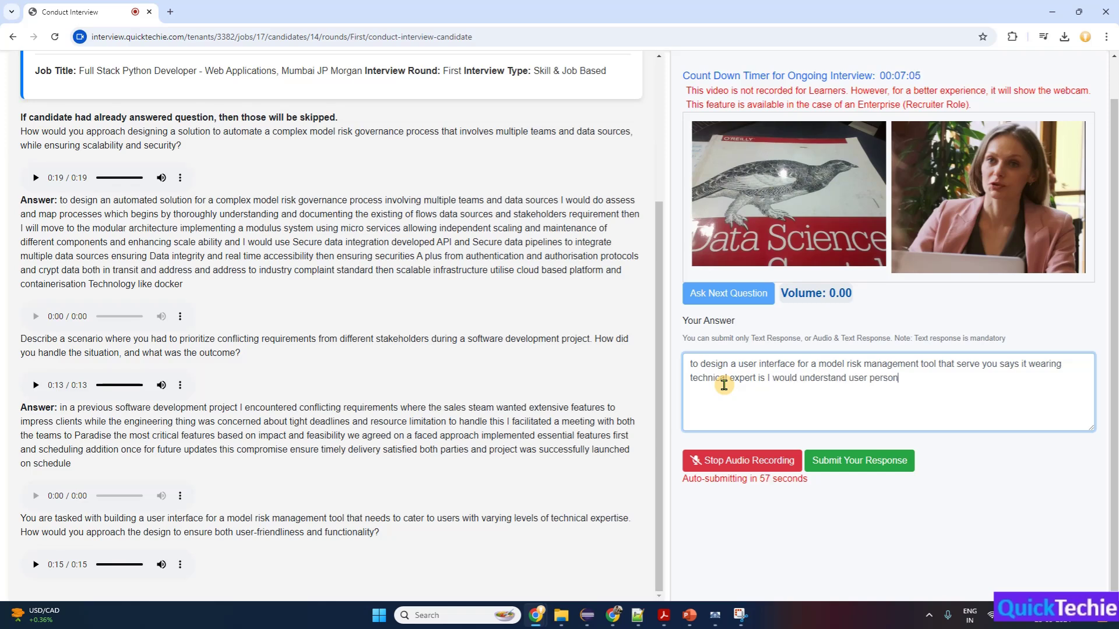
{"action": "type", "text": " us conduct user research to identify different user groups and their speci"}
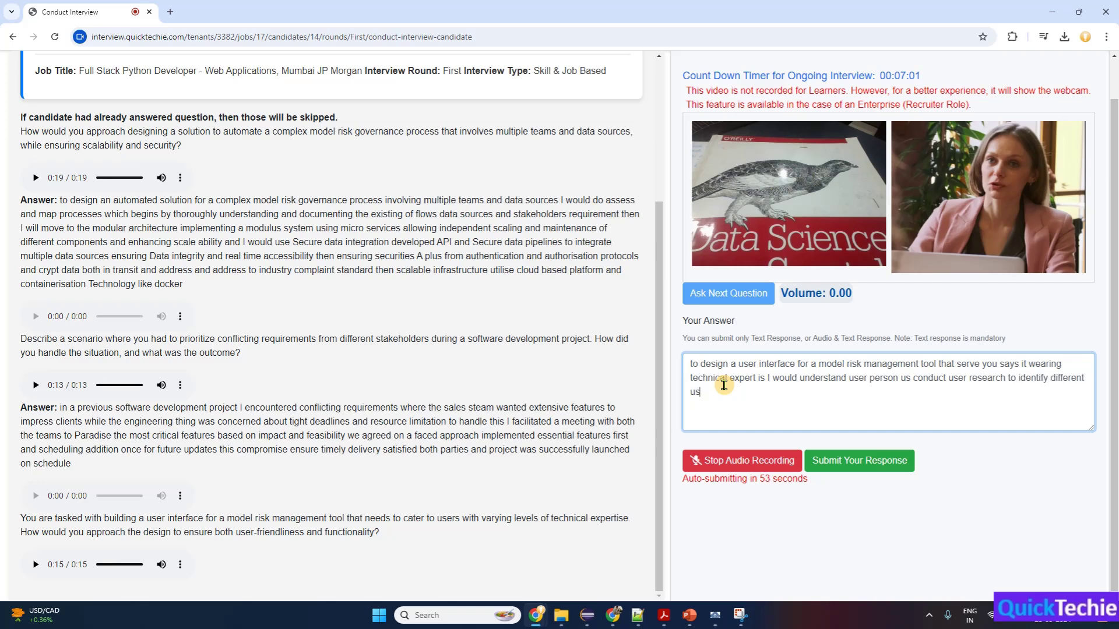
{"action": "type", "text": "fic need"}
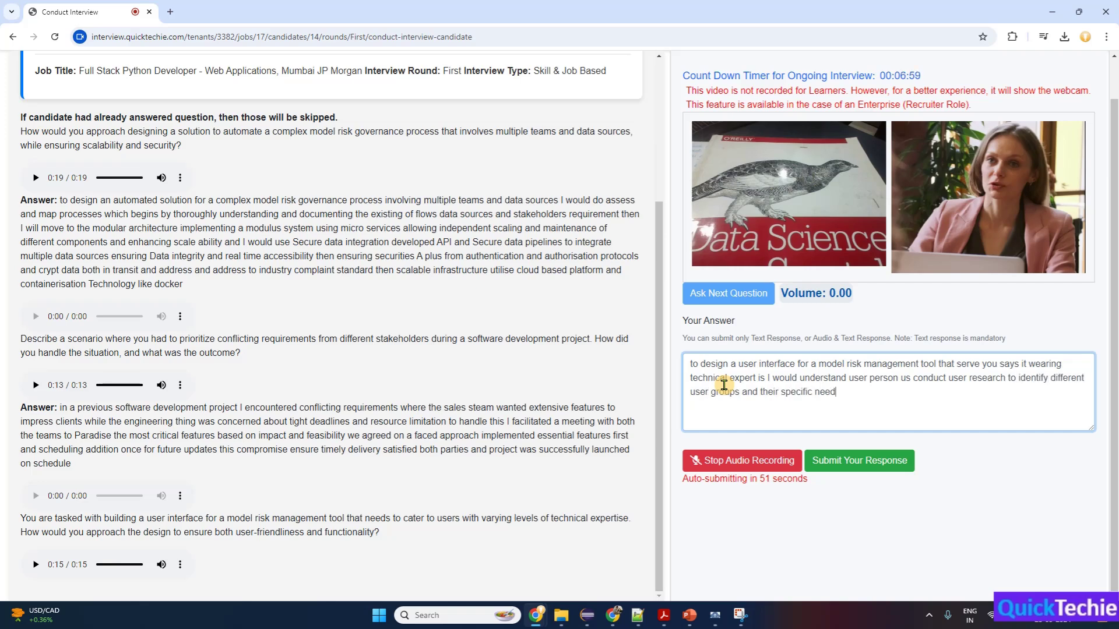
{"action": "type", "text": "s task and Technical proficiency syllabus"}
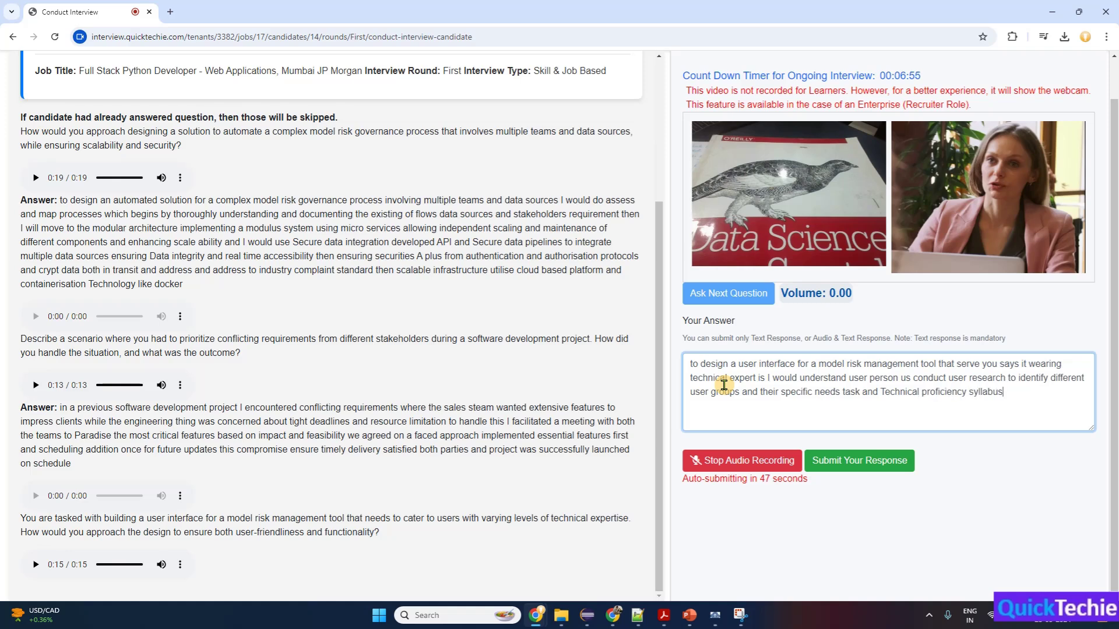
{"action": "type", "text": " then simplify navigation designing and"}
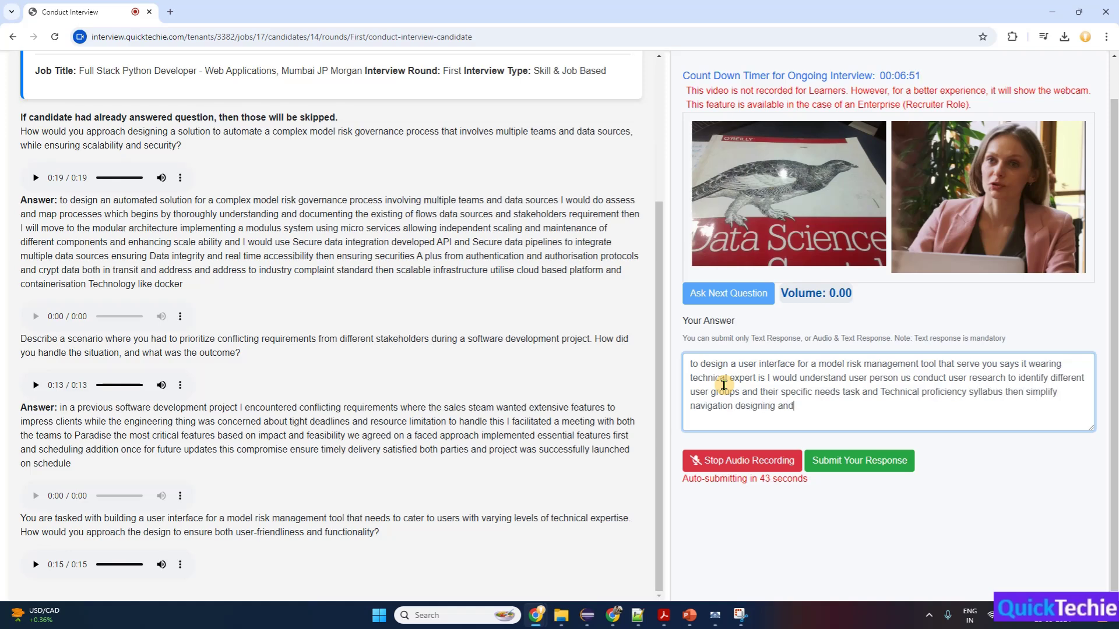
{"action": "type", "text": " intuitive and clean interface"}
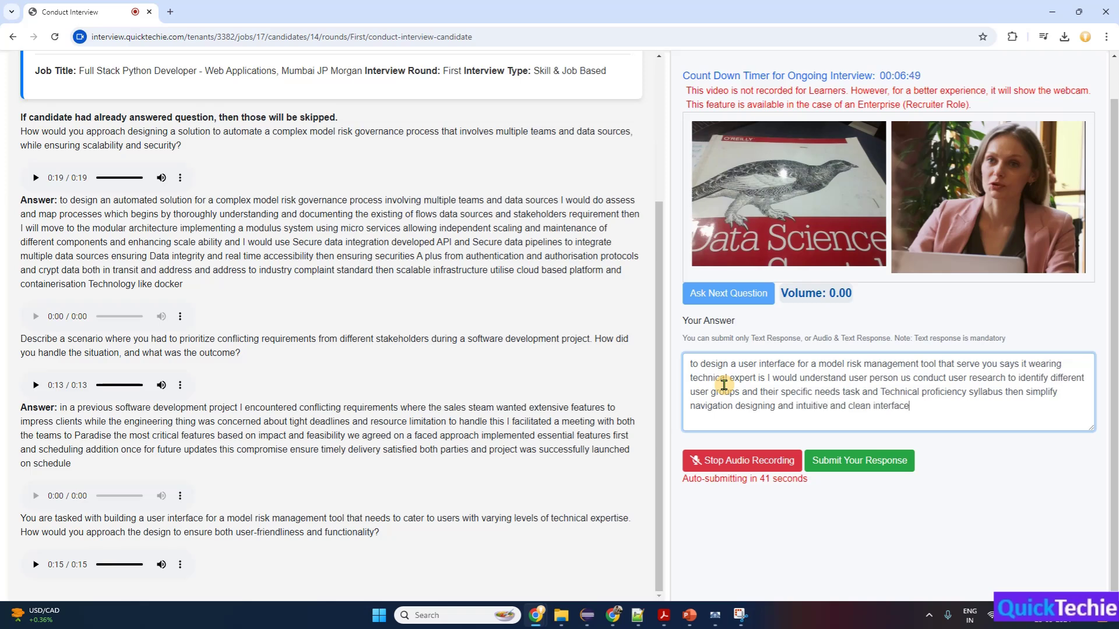
{"action": "type", "text": " with in straight forward navigation"}
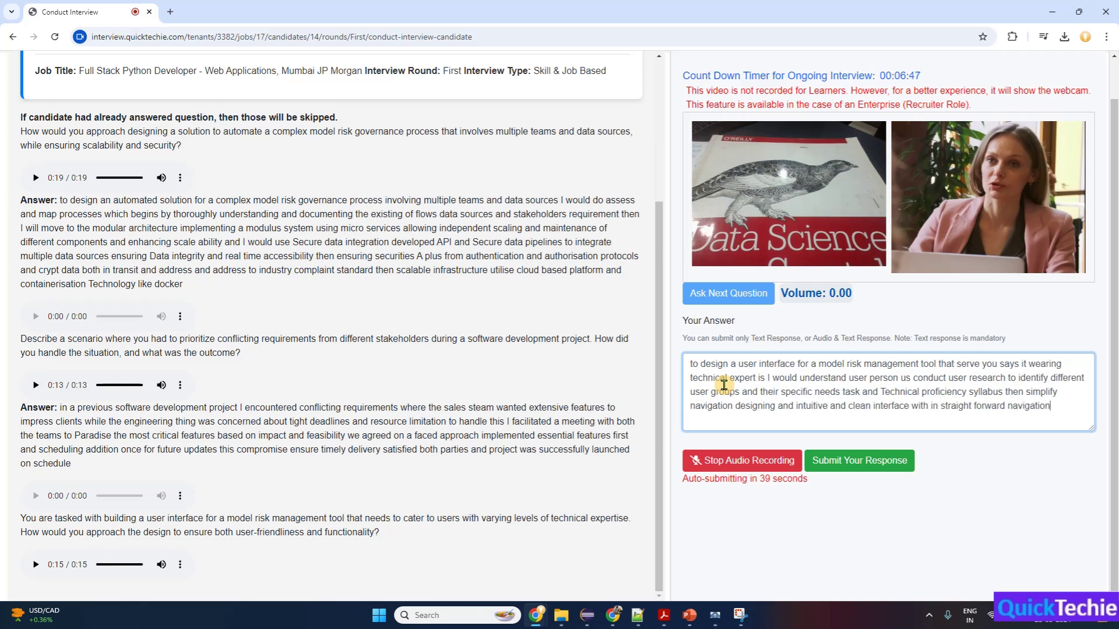
{"action": "type", "text": " using family your icons and terminology"}
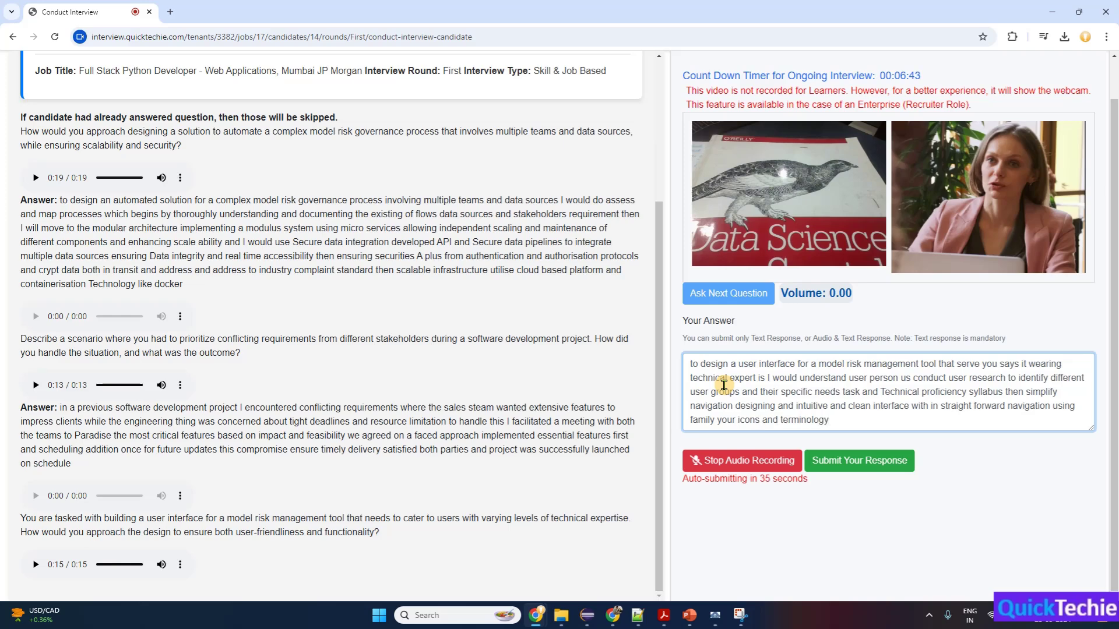
{"action": "type", "text": " to reduce complex for less technical uses"}
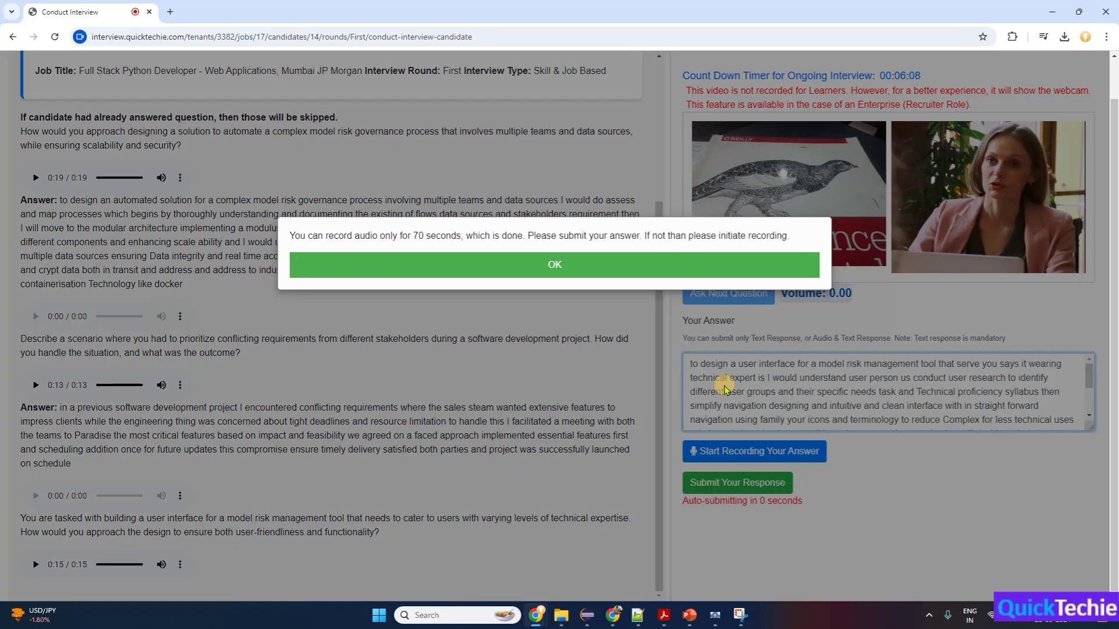
Dismiss the time-limit notice and submit the user-interface design answer.
{"action": "left_click", "coordinate": [549, 263]}
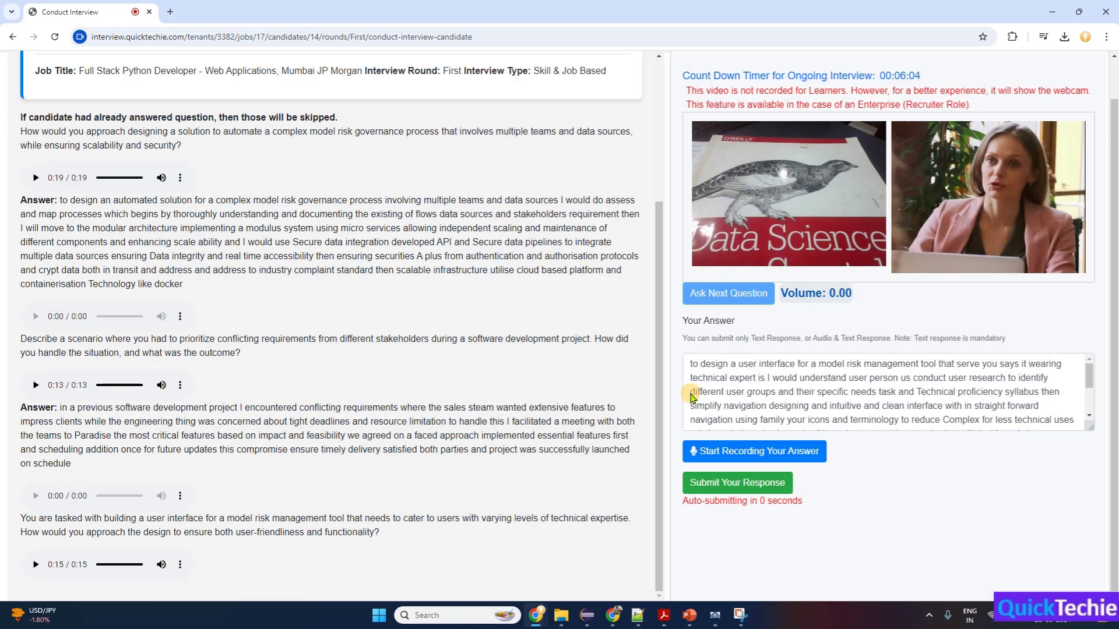
{"action": "scroll", "coordinate": [837, 419], "scroll_direction": "down", "scroll_amount": 5}
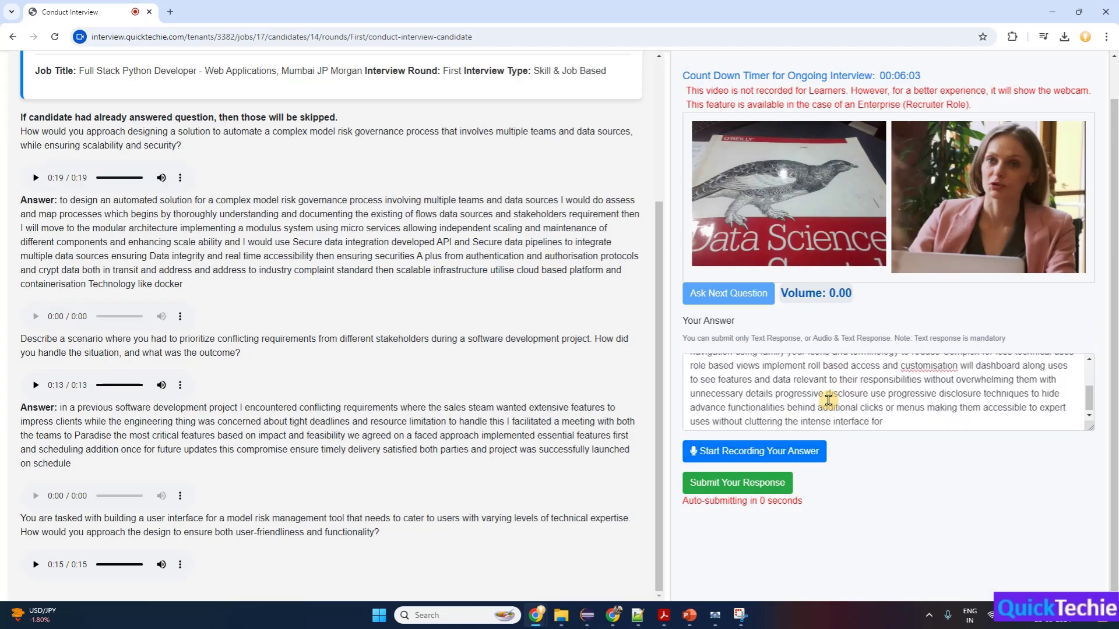
{"action": "left_click", "coordinate": [907, 413]}
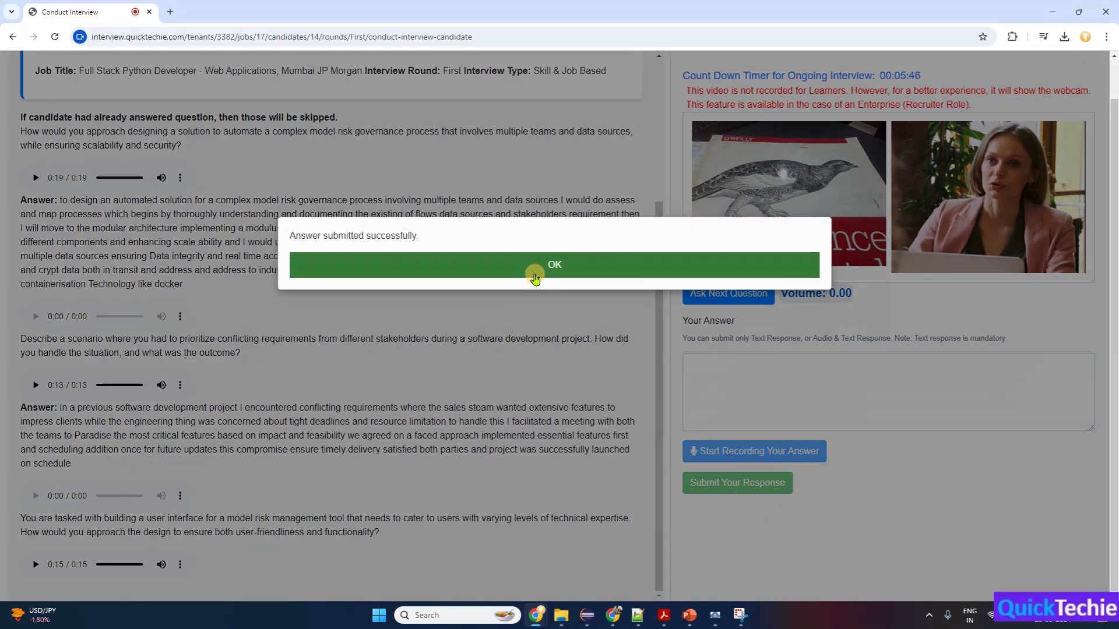
{"action": "left_click", "coordinate": [533, 275]}
Bring up the fourth question, on real-time model risk detection, and highlight the submitted UI answer.
{"action": "left_click", "coordinate": [742, 293]}
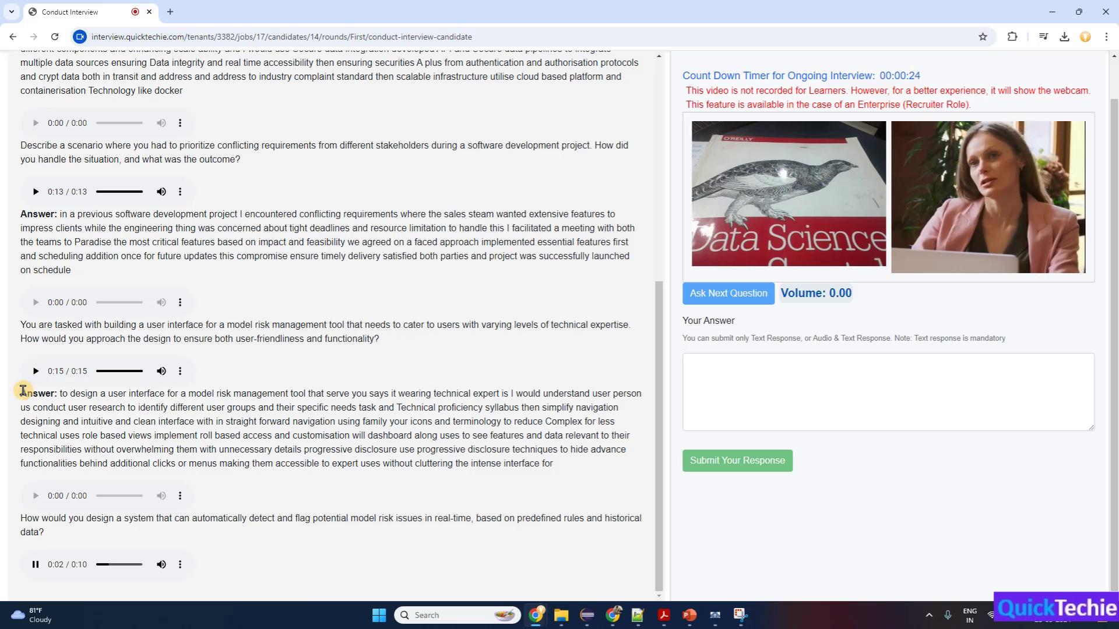
{"action": "left_click_drag", "start_coordinate": [23, 392], "coordinate": [554, 463]}
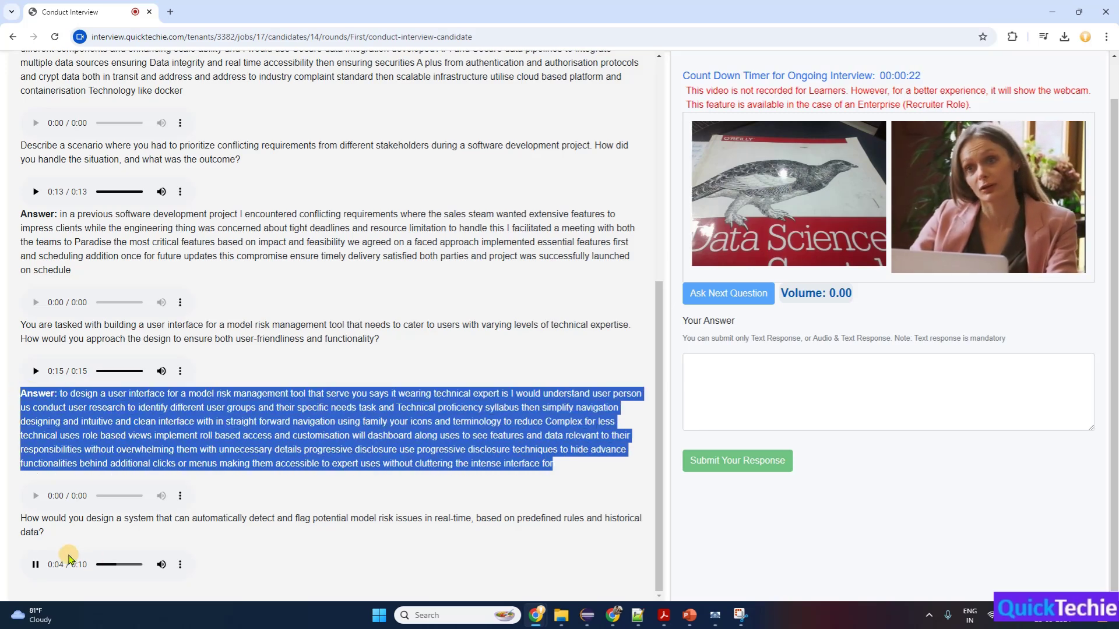
{"action": "left_click_drag", "start_coordinate": [22, 518], "coordinate": [418, 546]}
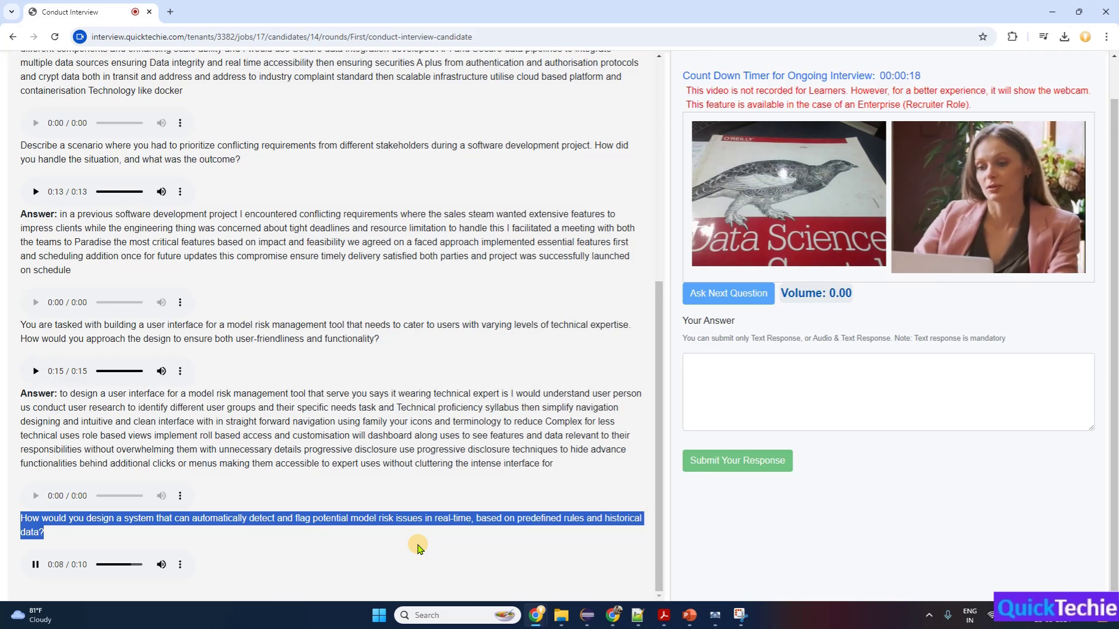
Record a spoken answer on real-time detection via data integration and predefined rules, enlarging the answer box.
{"action": "left_click", "coordinate": [714, 371]}
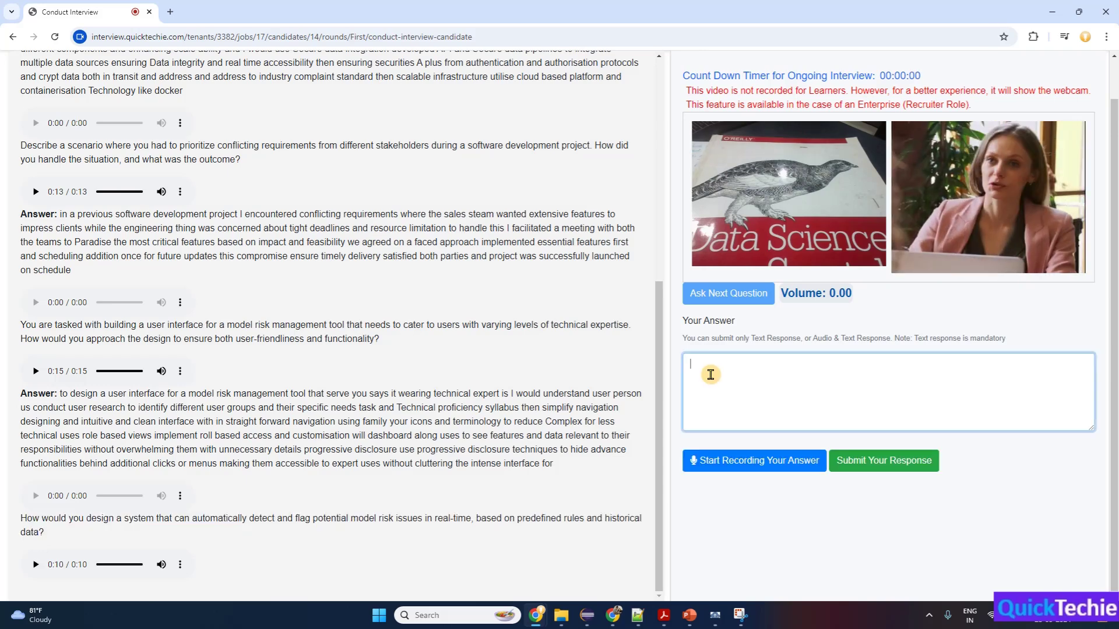
{"action": "left_click", "coordinate": [727, 461]}
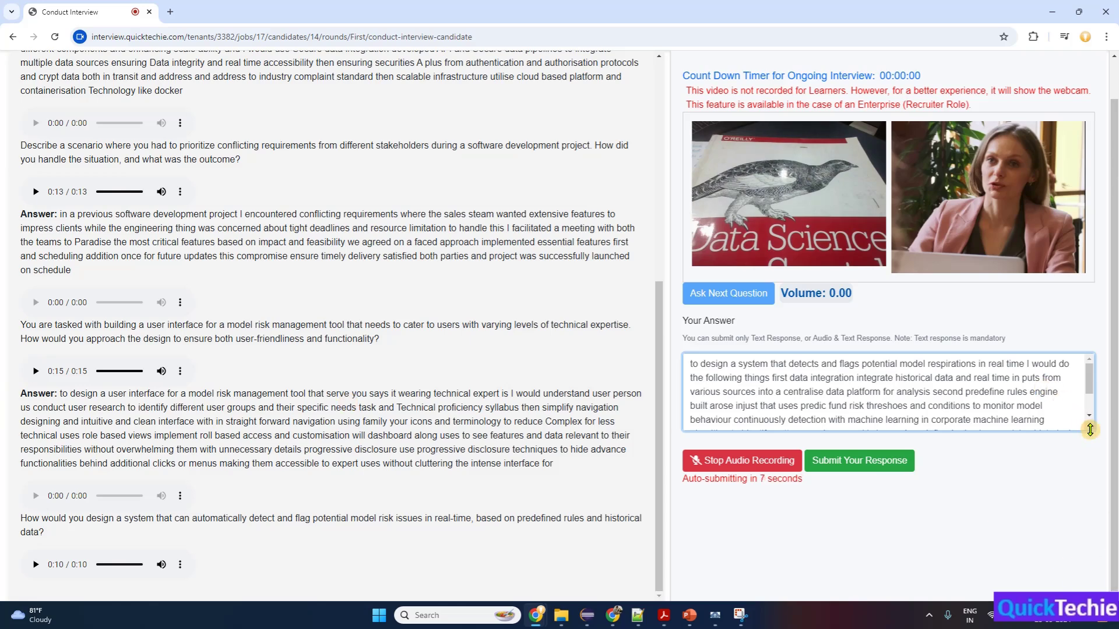
{"action": "left_click_drag", "start_coordinate": [1093, 430], "coordinate": [1094, 514]}
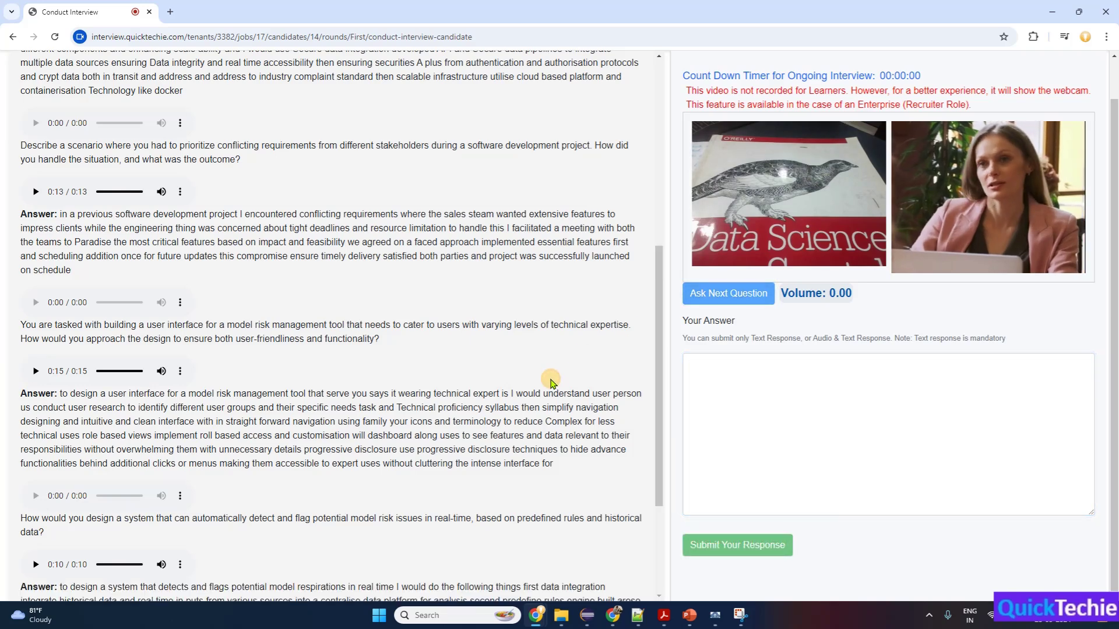
Request the fifth question, on RESTful versus GraphQL APIs, and highlight its text.
{"action": "left_click", "coordinate": [749, 307]}
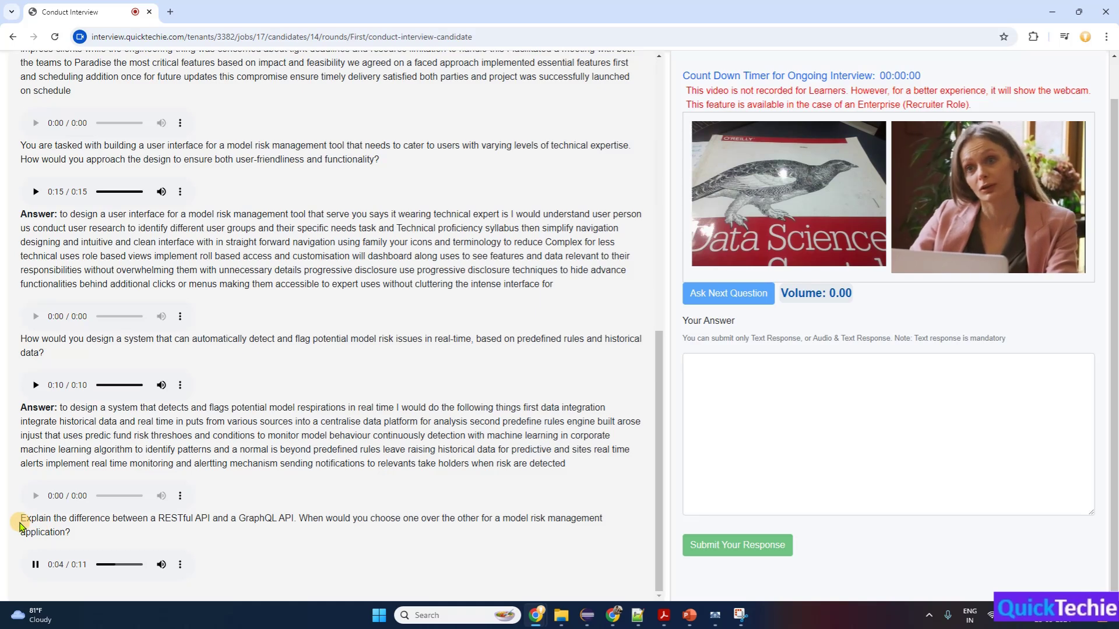
{"action": "left_click_drag", "start_coordinate": [22, 520], "coordinate": [437, 532]}
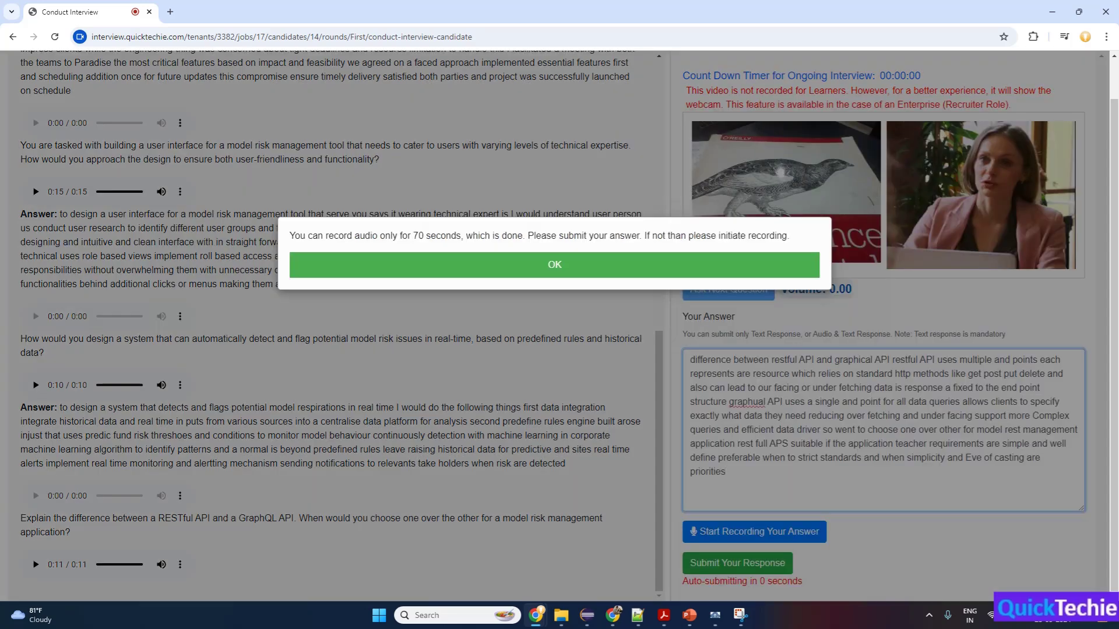
Dismiss the 70-second limit notice and submit the RESTful versus GraphQL answer.
{"action": "left_click", "coordinate": [562, 267]}
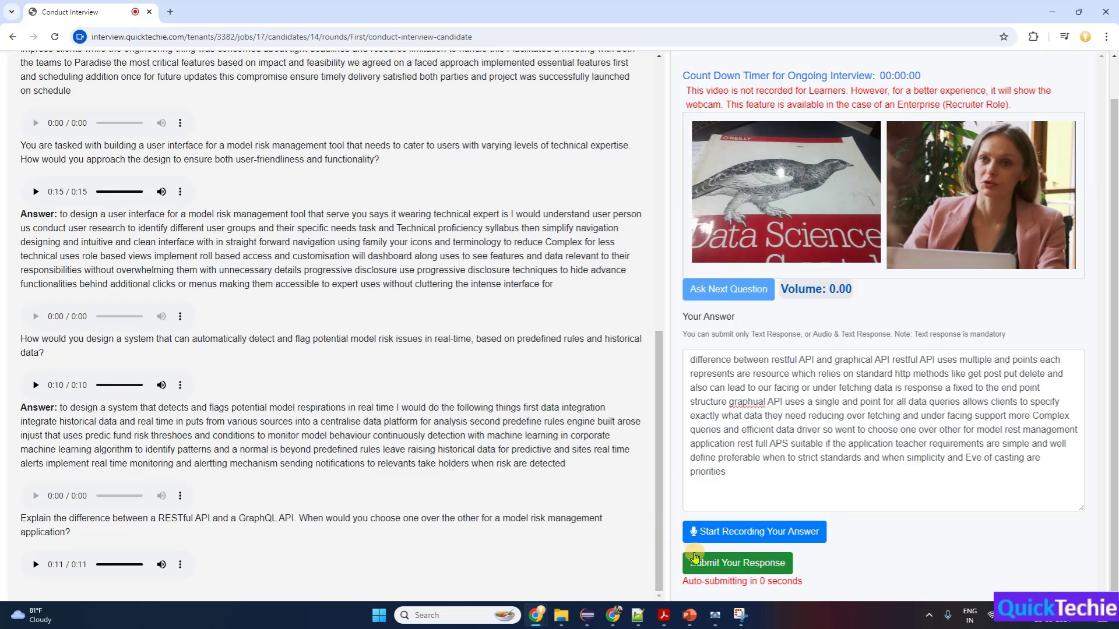
{"action": "left_click", "coordinate": [736, 561]}
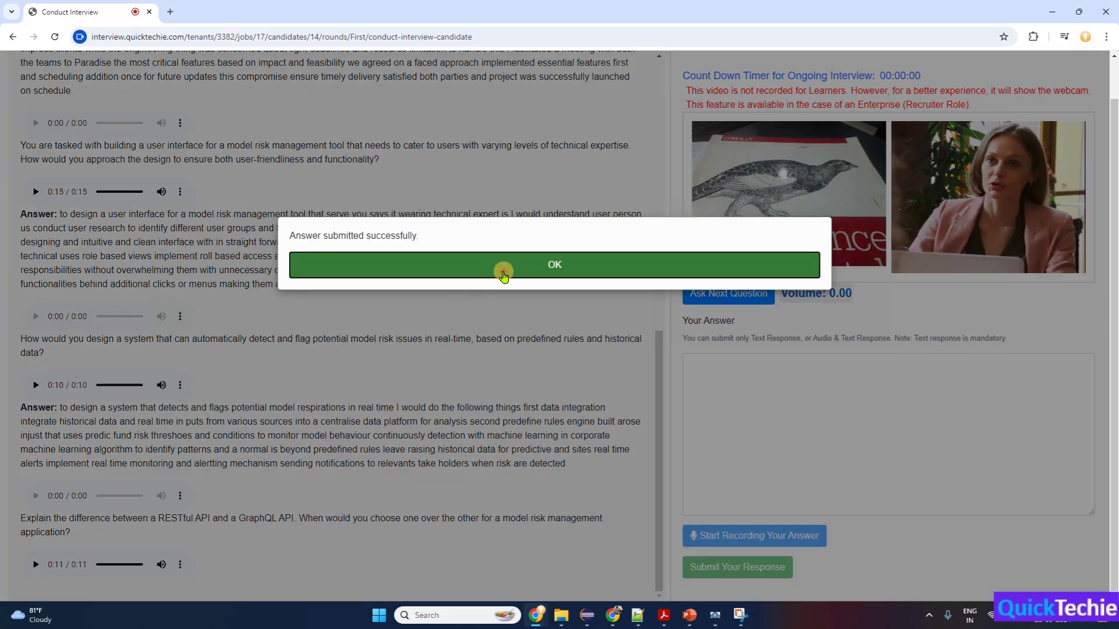
{"action": "left_click", "coordinate": [497, 271]}
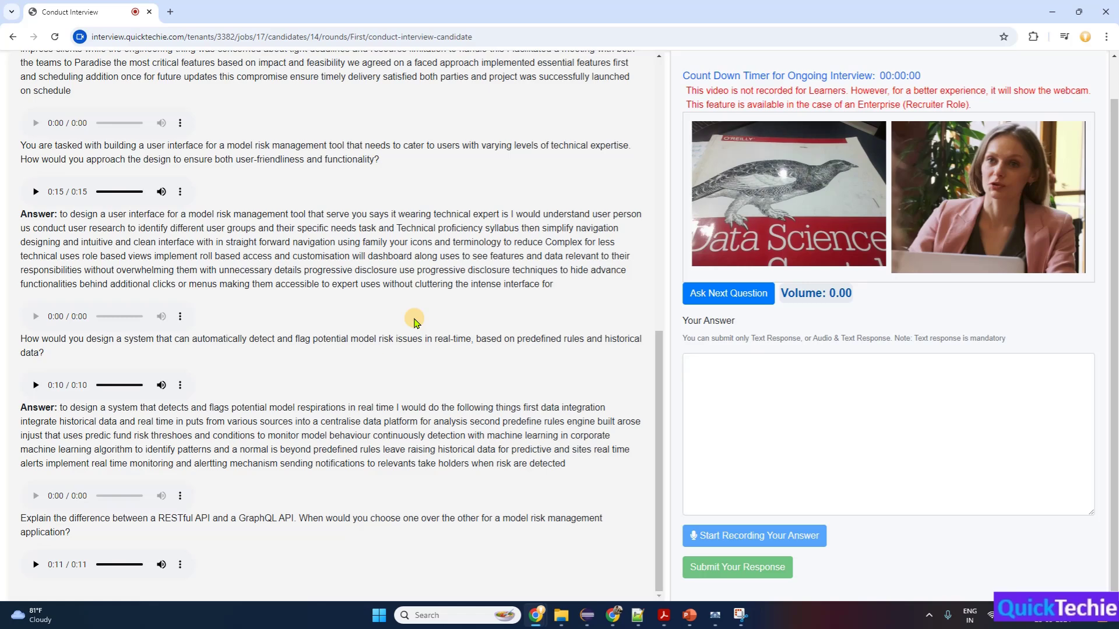
Bring up the sixth question, on building a data visualization tool, and highlight its opening.
{"action": "left_click", "coordinate": [728, 293]}
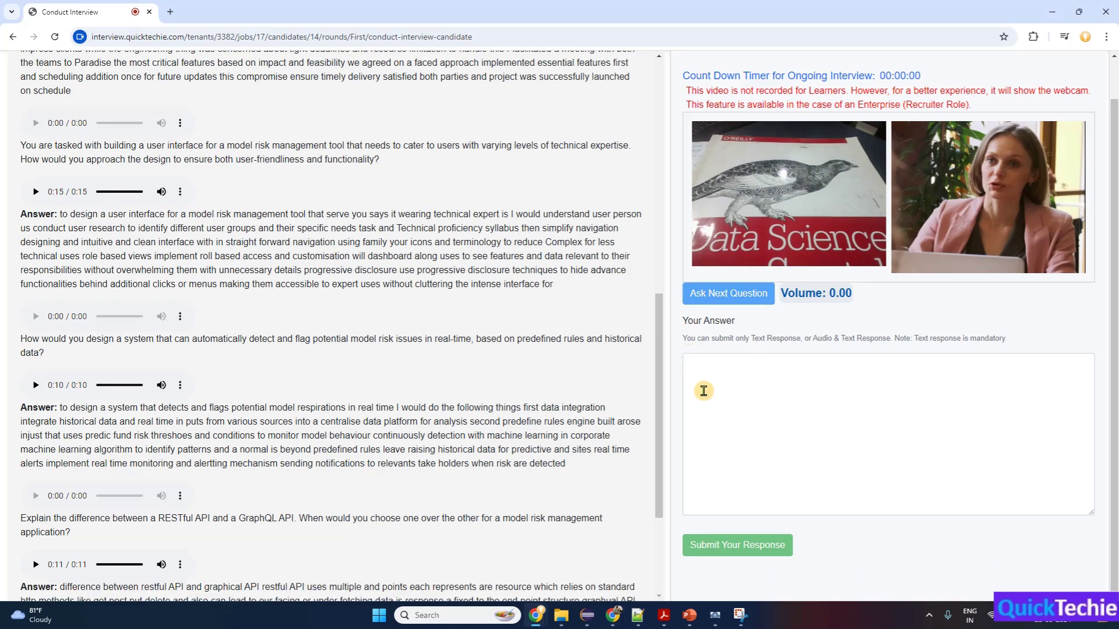
{"action": "scroll", "coordinate": [573, 399], "scroll_direction": "down", "scroll_amount": 1}
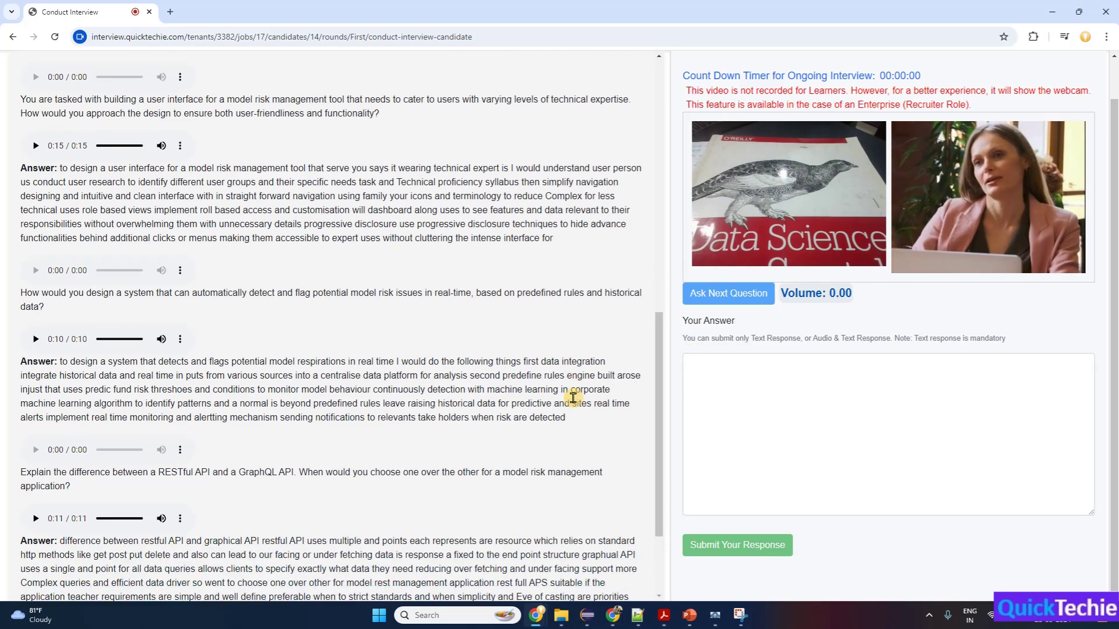
{"action": "left_click_drag", "start_coordinate": [21, 519], "coordinate": [547, 527]}
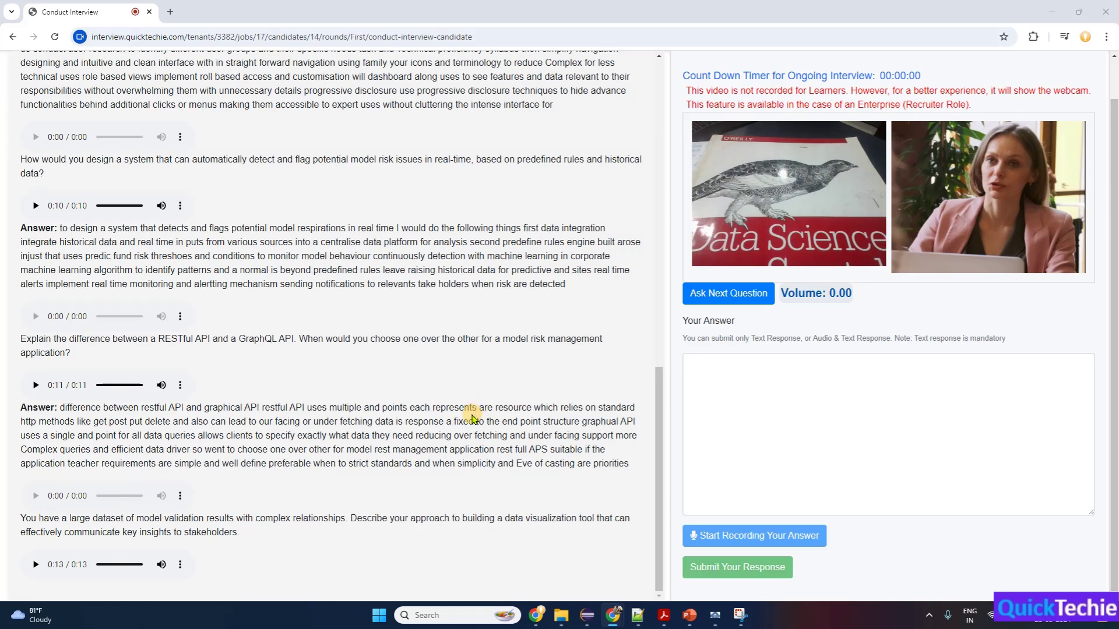
Highlight the countdown timer value on the interview page.
{"action": "left_click_drag", "start_coordinate": [926, 74], "coordinate": [879, 72]}
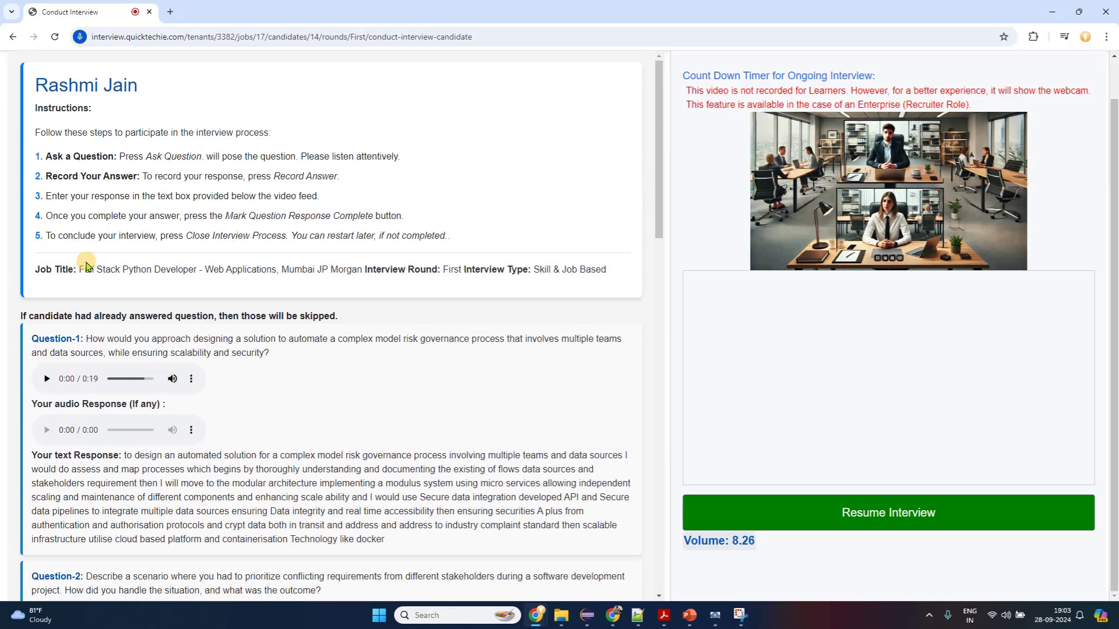
{"action": "left_click_drag", "start_coordinate": [85, 269], "coordinate": [344, 269]}
{"action": "scroll", "coordinate": [60, 232], "scroll_direction": "down", "scroll_amount": 2}
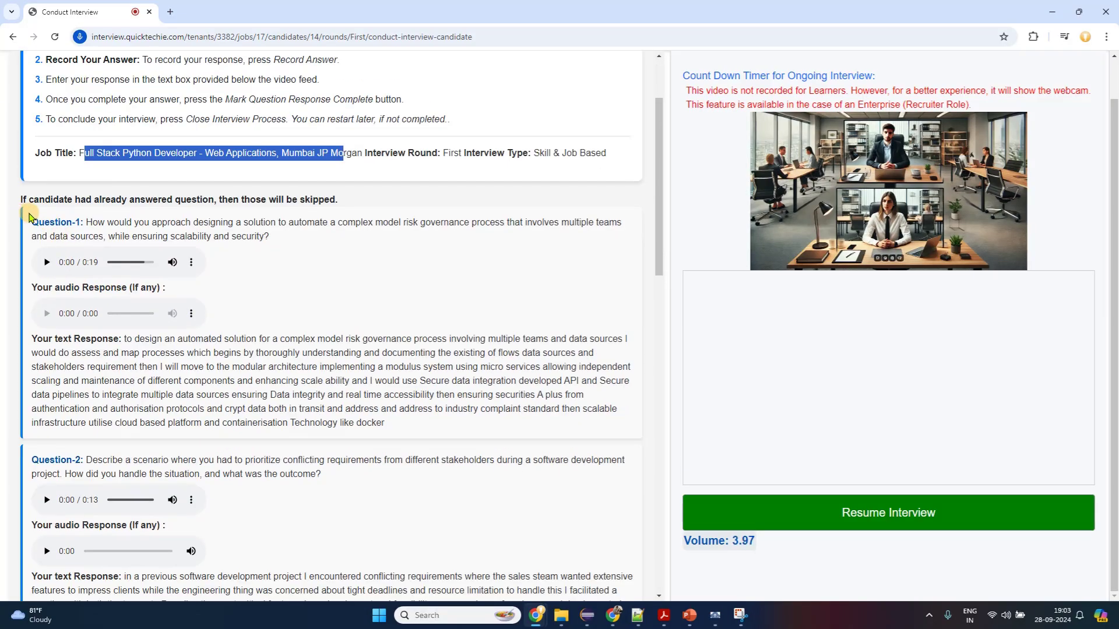
{"action": "left_click_drag", "start_coordinate": [26, 217], "coordinate": [193, 236]}
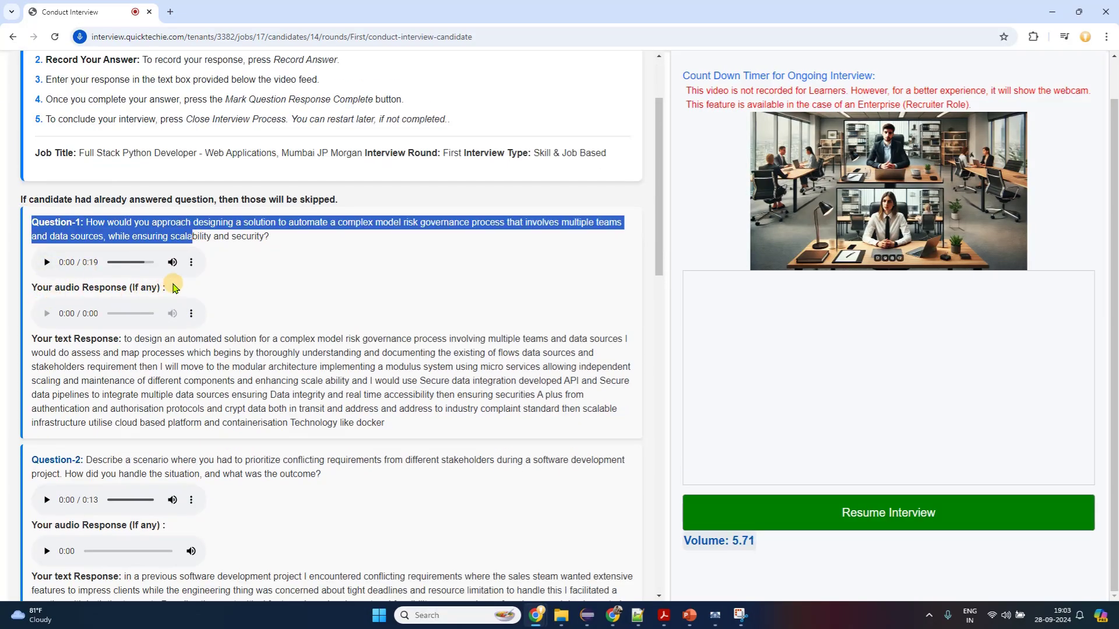
{"action": "left_click_drag", "start_coordinate": [42, 339], "coordinate": [393, 423]}
{"action": "scroll", "coordinate": [233, 390], "scroll_direction": "down", "scroll_amount": 2}
{"action": "scroll", "coordinate": [233, 390], "scroll_direction": "down", "scroll_amount": 1}
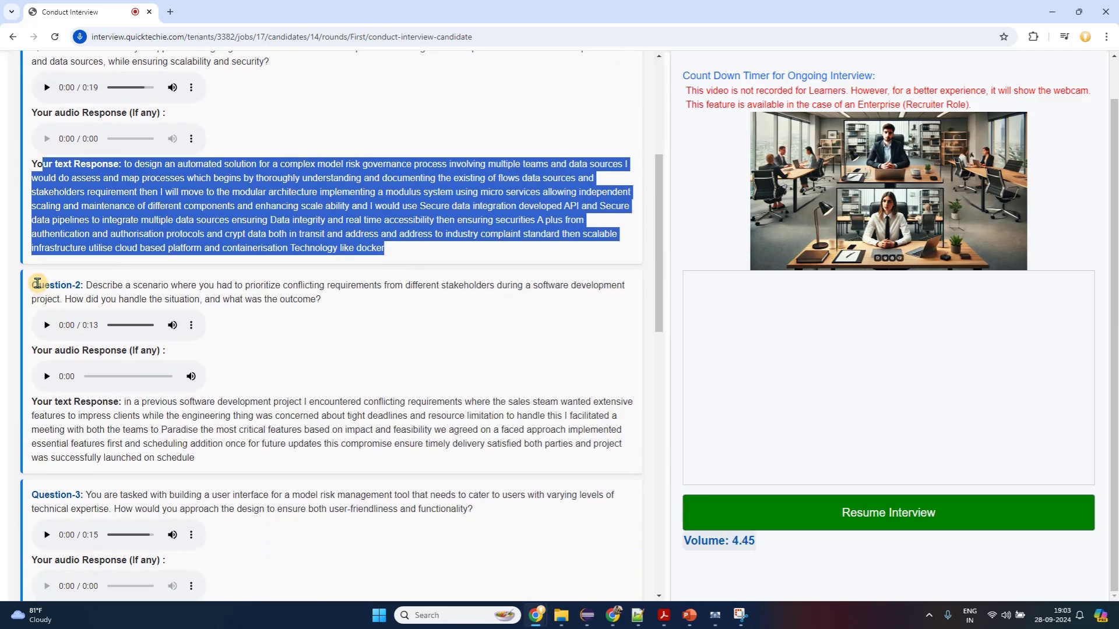
{"action": "left_click_drag", "start_coordinate": [35, 283], "coordinate": [321, 298]}
{"action": "scroll", "coordinate": [233, 382], "scroll_direction": "down", "scroll_amount": 1}
{"action": "left_click", "coordinate": [34, 342]}
{"action": "left_click_drag", "start_coordinate": [34, 343], "coordinate": [195, 386]}
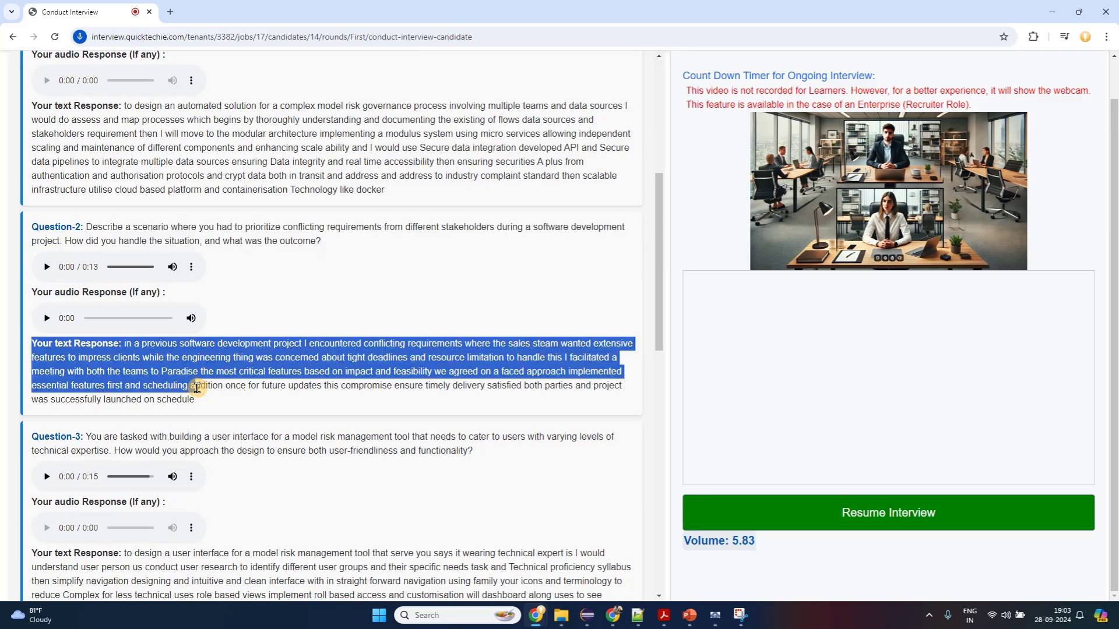
{"action": "scroll", "coordinate": [117, 373], "scroll_direction": "down", "scroll_amount": 2}
{"action": "left_click_drag", "start_coordinate": [31, 312], "coordinate": [248, 314]}
{"action": "scroll", "coordinate": [248, 357], "scroll_direction": "down", "scroll_amount": 1}
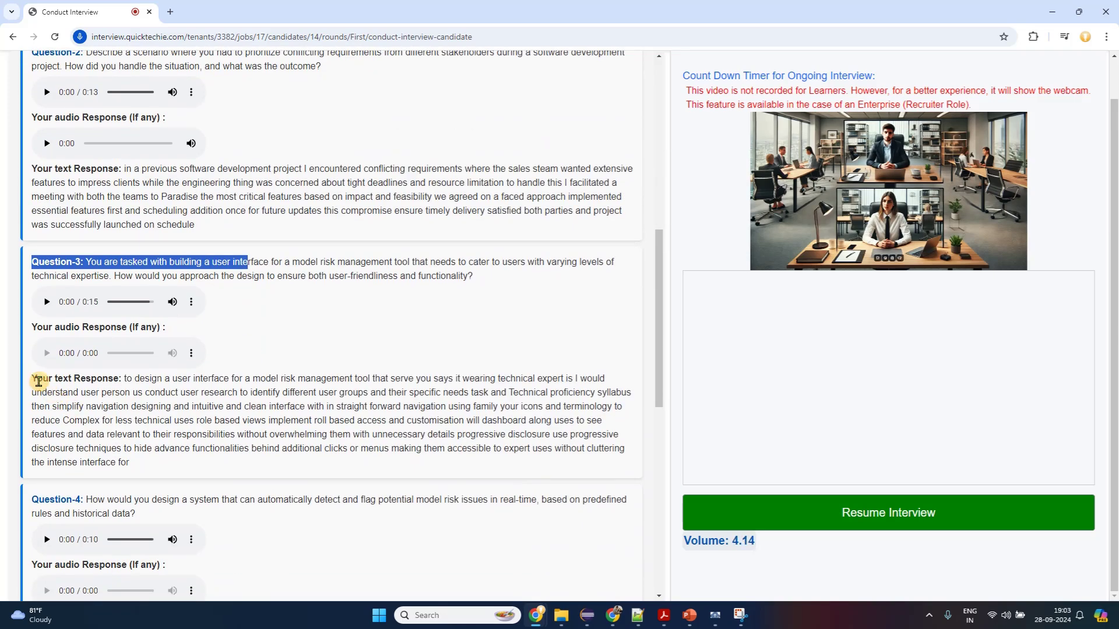
{"action": "left_click_drag", "start_coordinate": [35, 379], "coordinate": [156, 446]}
{"action": "scroll", "coordinate": [115, 425], "scroll_direction": "down", "scroll_amount": 2}
{"action": "left_click_drag", "start_coordinate": [49, 383], "coordinate": [163, 403]}
{"action": "scroll", "coordinate": [164, 403], "scroll_direction": "down", "scroll_amount": 2}
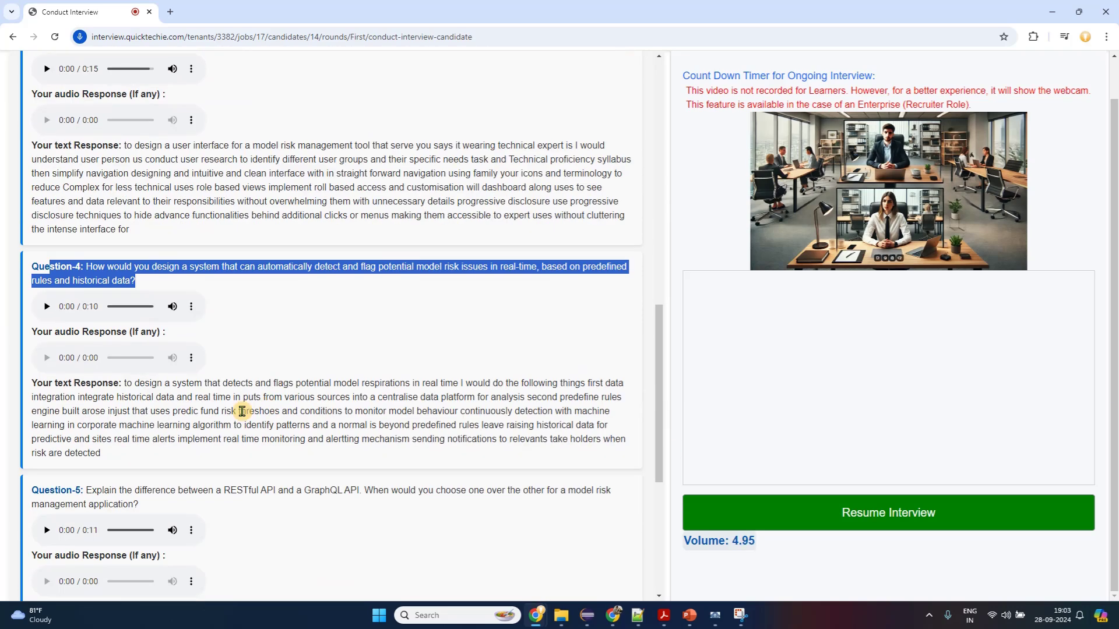